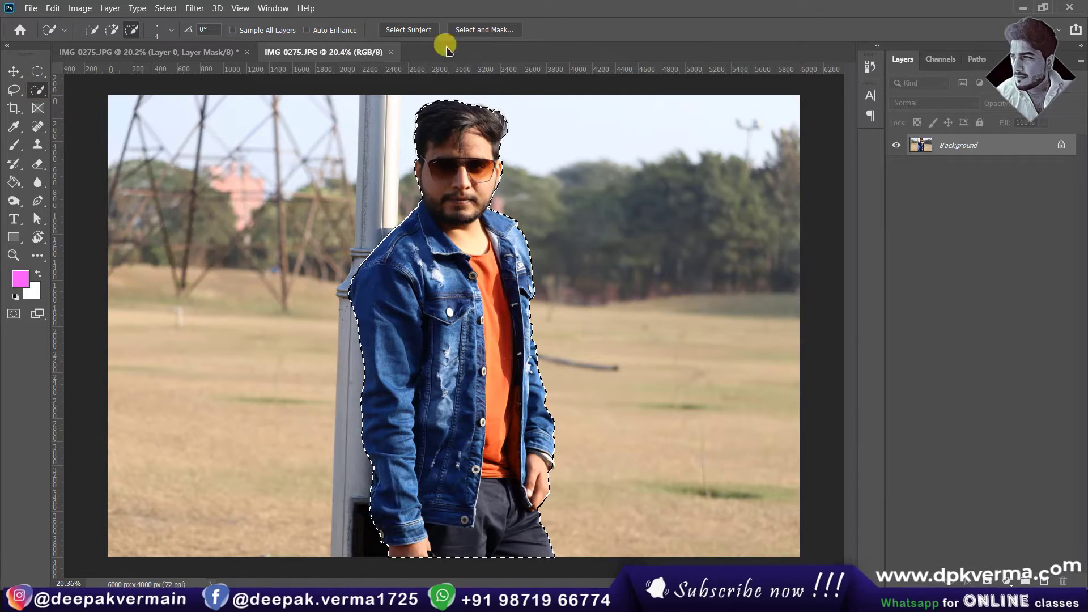
In Select and Mask, brush the hair and jacket edges with the Refine Edge Brush.
{"action": "left_click", "coordinate": [484, 30]}
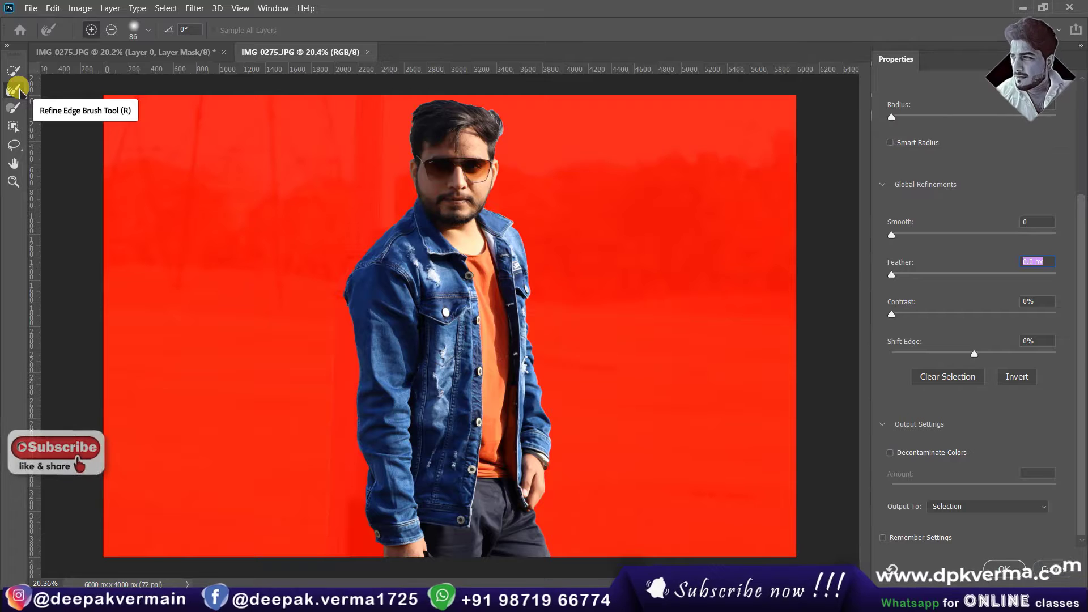
{"action": "left_click", "coordinate": [21, 93]}
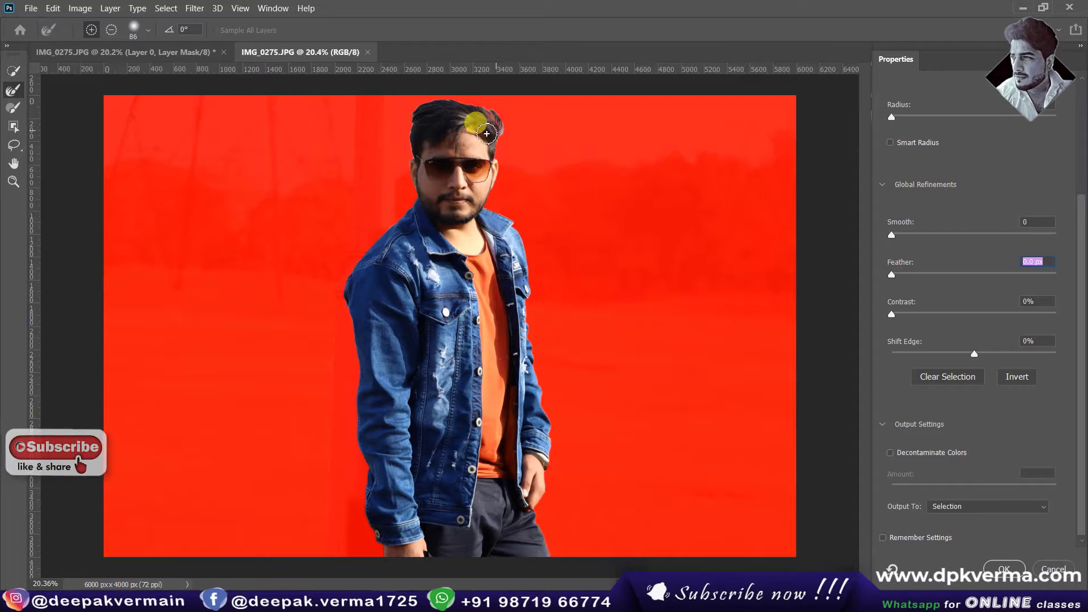
{"action": "mouse_move", "coordinate": [472, 108]}
{"action": "left_mouse_down"}
{"action": "mouse_move", "coordinate": [420, 119]}
{"action": "mouse_move", "coordinate": [486, 126]}
{"action": "mouse_move", "coordinate": [496, 144]}
{"action": "left_mouse_up"}
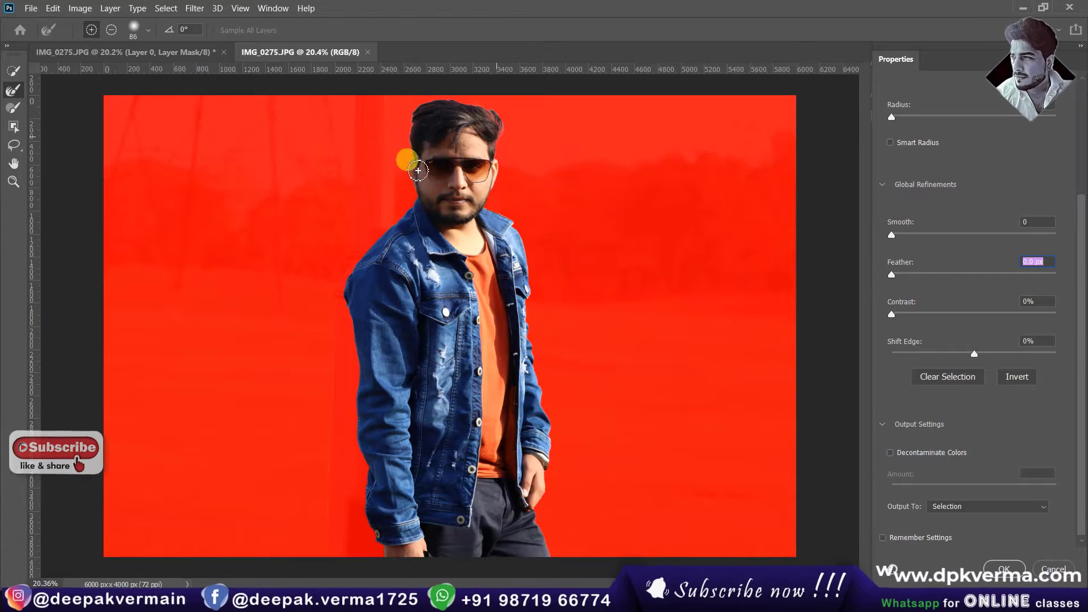
{"action": "mouse_move", "coordinate": [416, 162]}
{"action": "left_mouse_down"}
{"action": "mouse_move", "coordinate": [375, 182]}
{"action": "mouse_move", "coordinate": [508, 146]}
{"action": "left_mouse_up"}
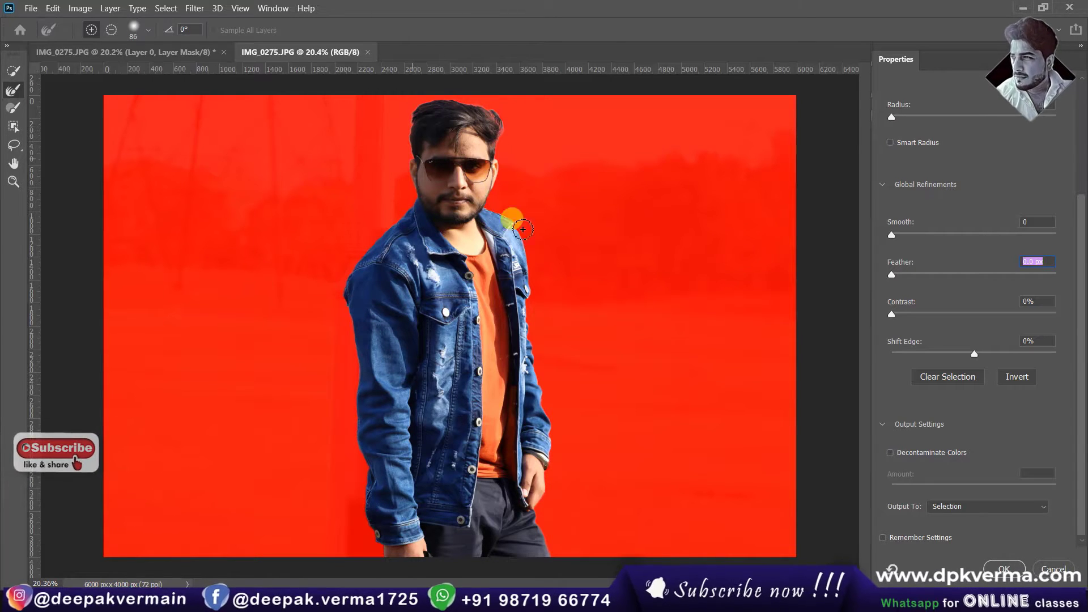
{"action": "left_click_drag", "start_coordinate": [392, 251], "coordinate": [374, 263]}
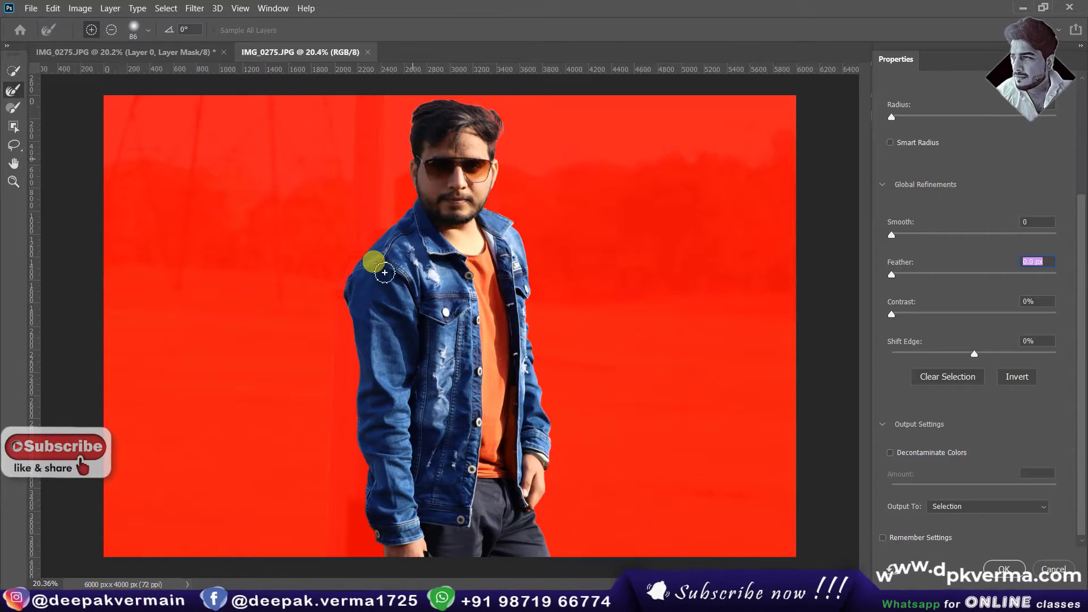
Set Feather 0.8 px and Smooth 3, and output the selection to a layer mask.
{"action": "left_click_drag", "start_coordinate": [900, 277], "coordinate": [898, 275]}
{"action": "left_click", "coordinate": [895, 234]}
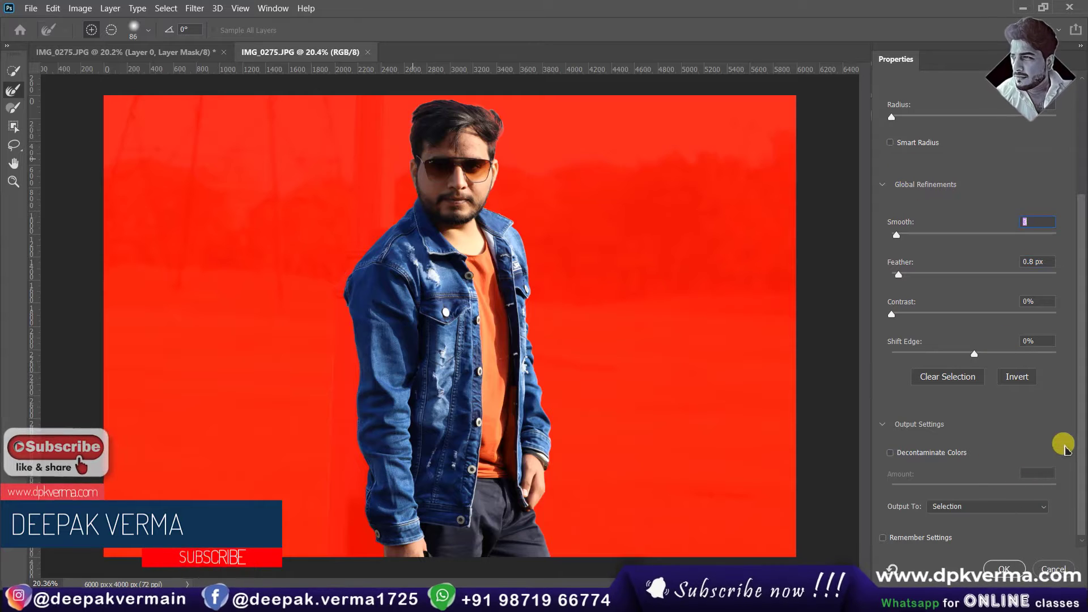
{"action": "left_click_drag", "start_coordinate": [1076, 453], "coordinate": [1078, 467]}
{"action": "left_click", "coordinate": [945, 505]}
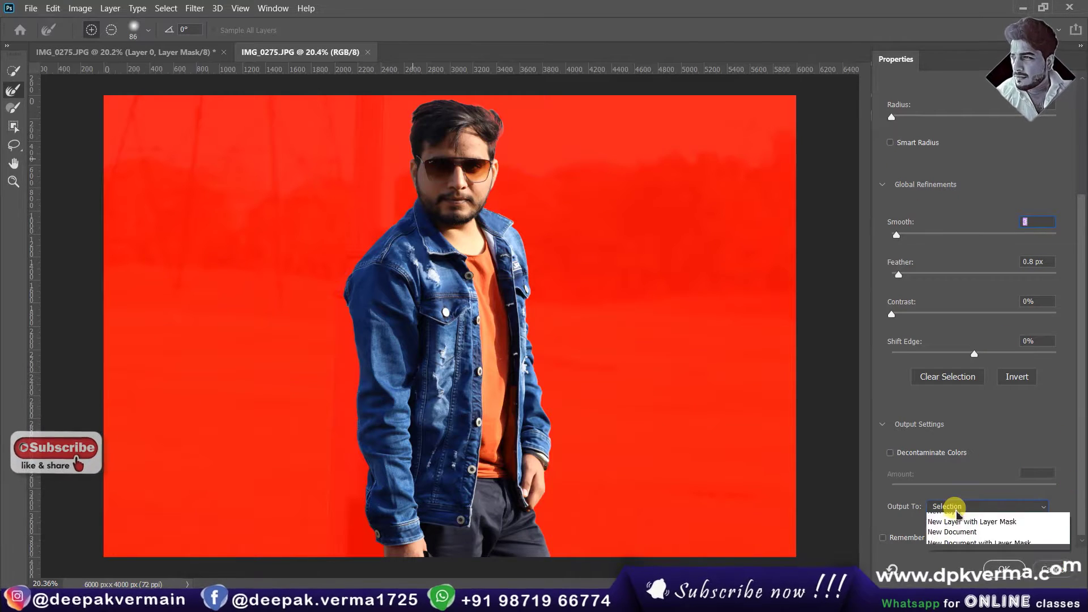
{"action": "left_click", "coordinate": [949, 529]}
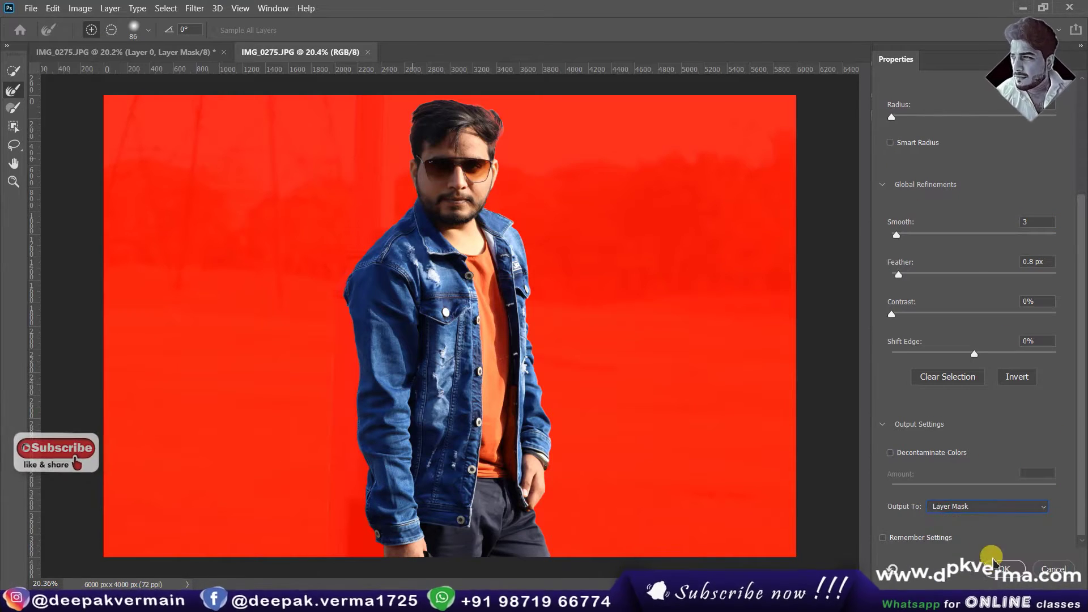
{"action": "left_click", "coordinate": [1004, 569]}
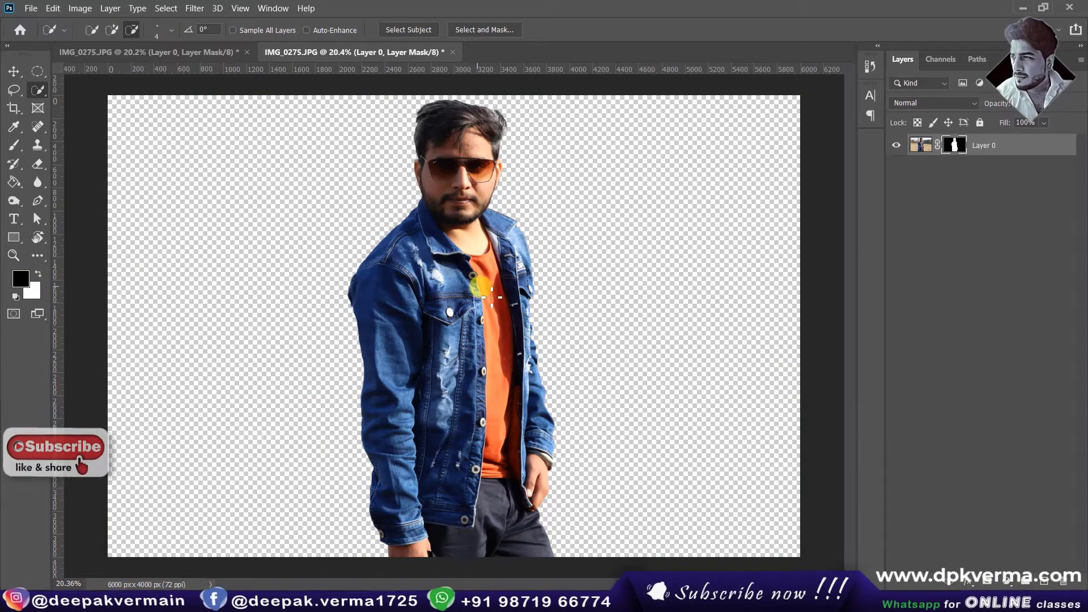
Create a new 1920 × 1080 px document with Artboards enabled.
{"action": "left_click", "coordinate": [30, 8]}
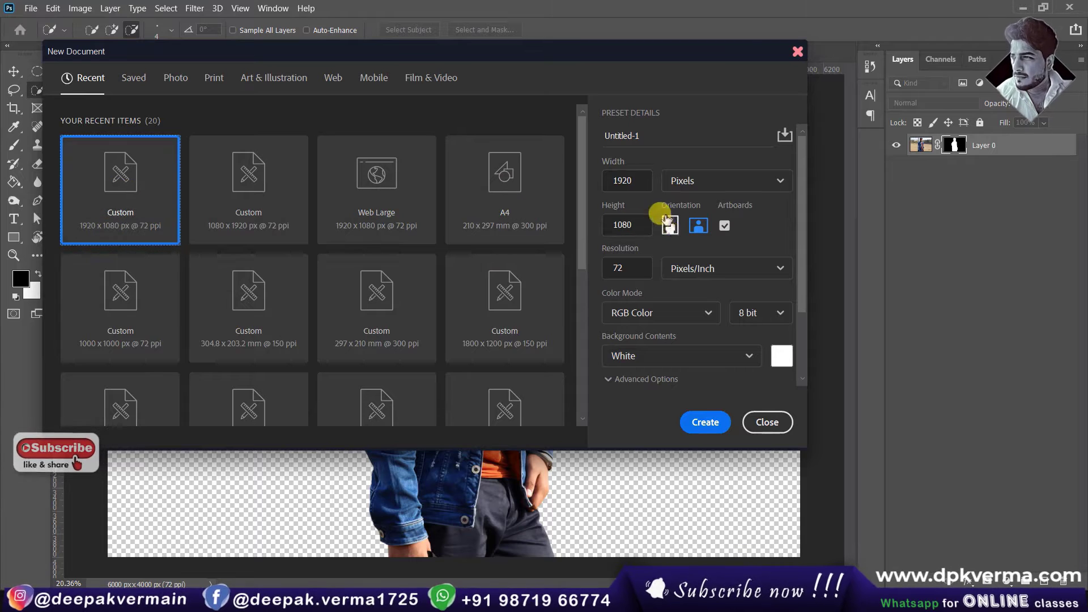
{"action": "left_click", "coordinate": [704, 422]}
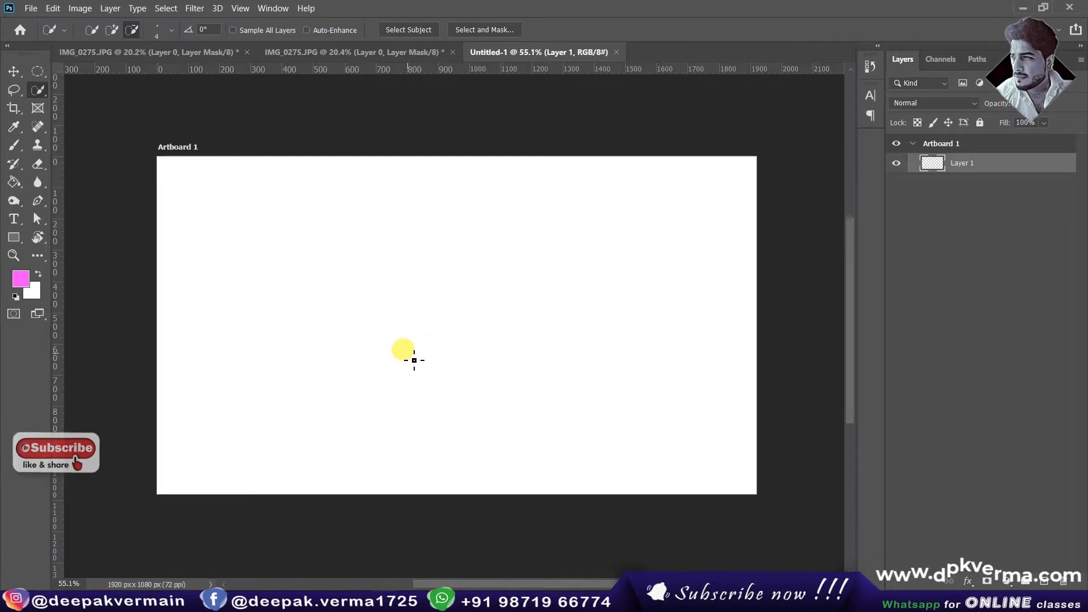
Open the old-black-background grunge JPG from the Downloads folder.
{"action": "left_click", "coordinate": [31, 9]}
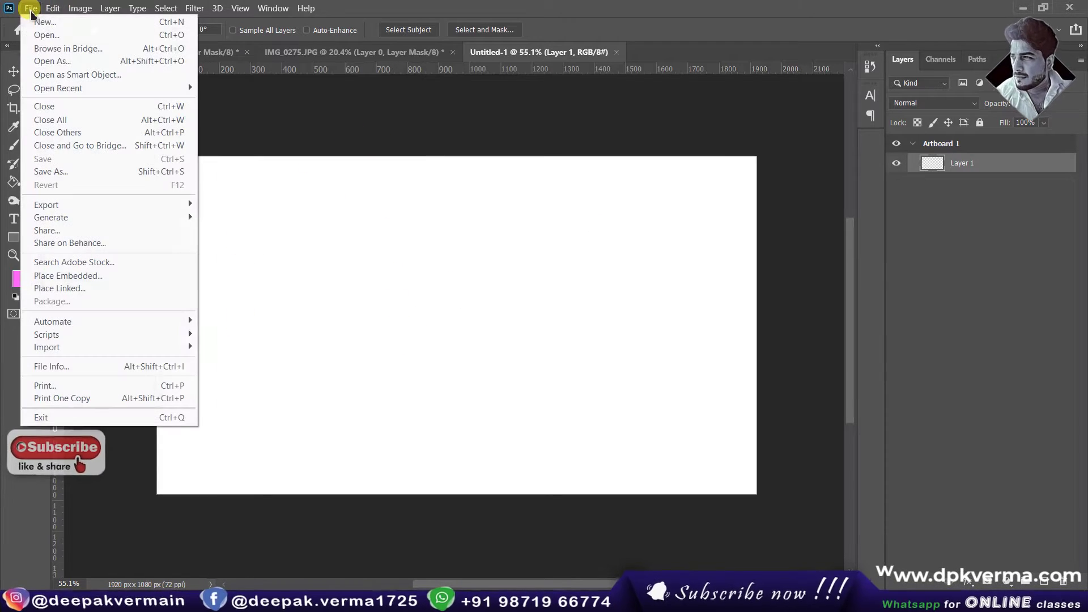
{"action": "left_click", "coordinate": [43, 35]}
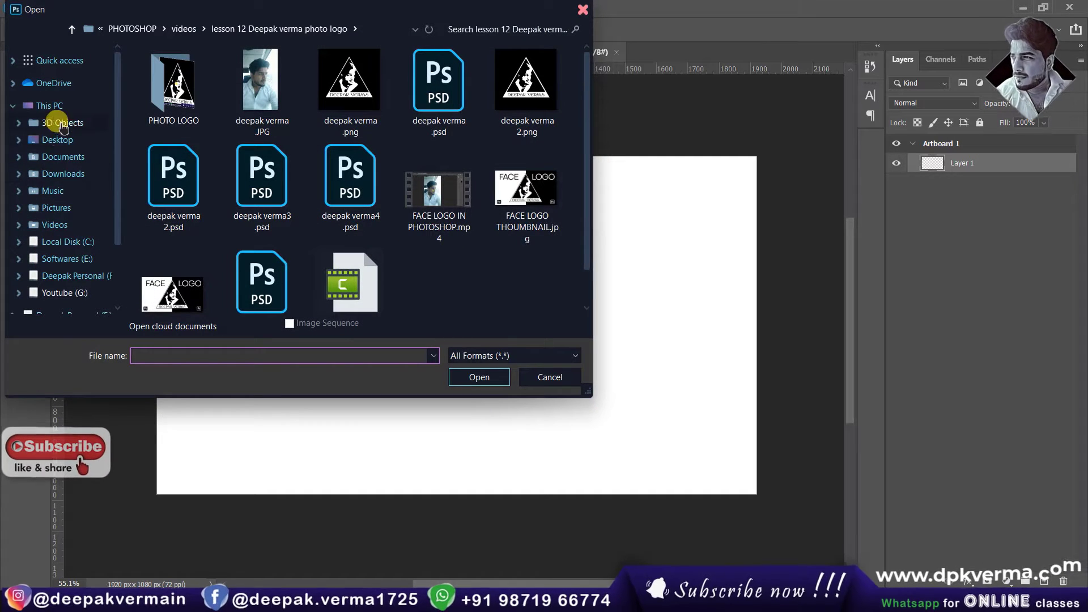
{"action": "left_click", "coordinate": [54, 173]}
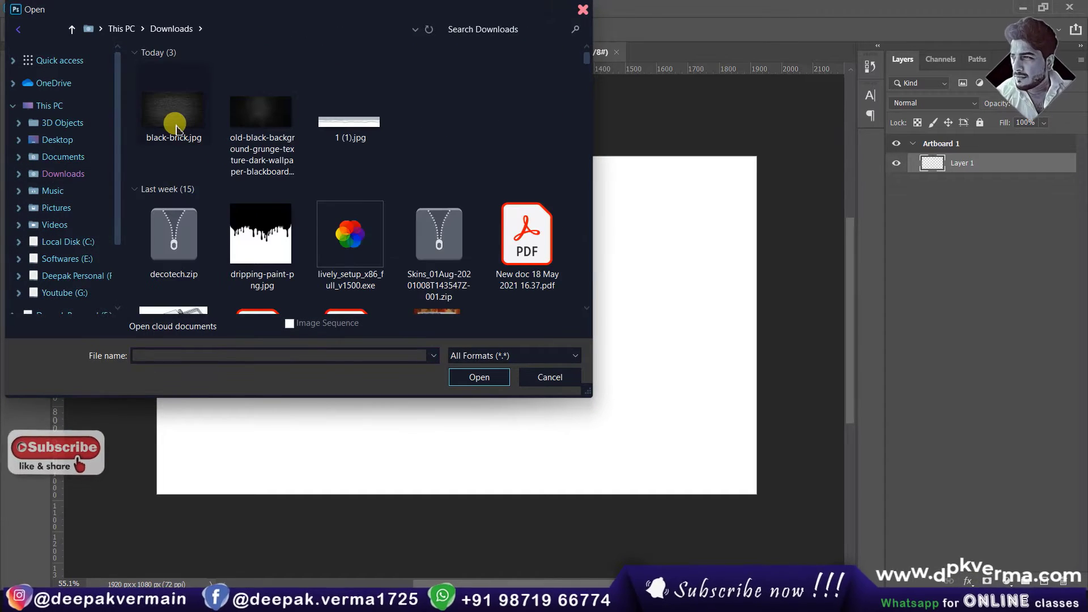
{"action": "left_click", "coordinate": [176, 128]}
{"action": "left_click", "coordinate": [262, 112]}
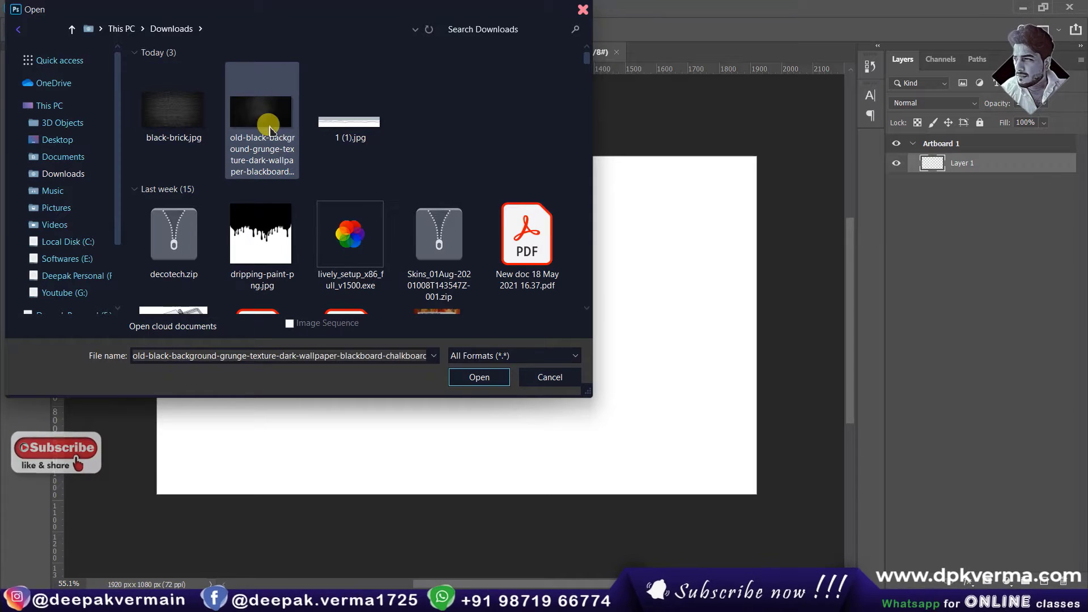
{"action": "left_click", "coordinate": [476, 376]}
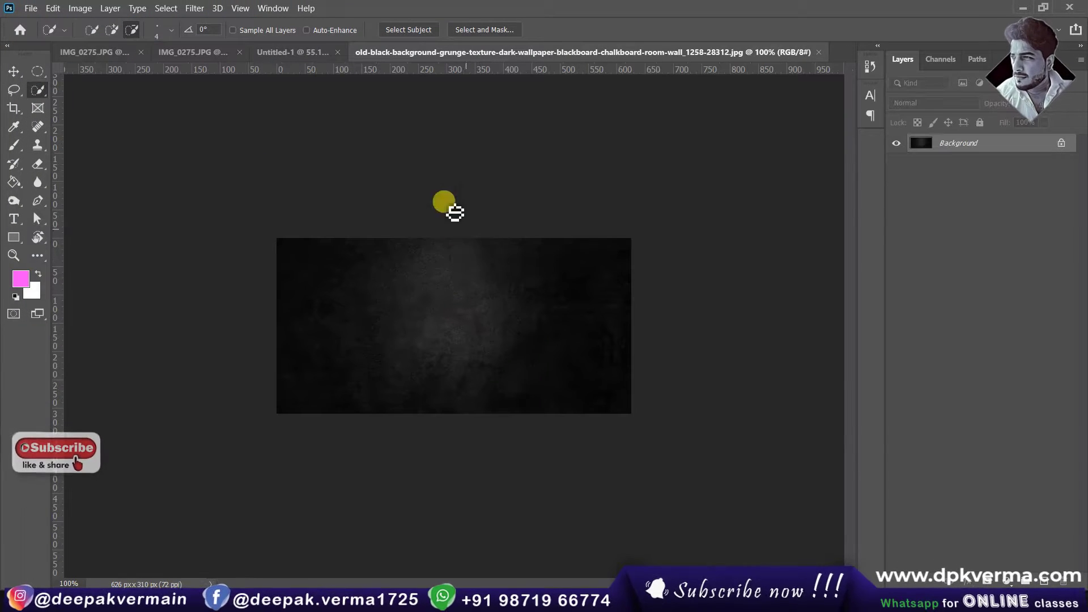
Drag the grunge texture into Untitled-1 and widen it across the artboard.
{"action": "left_click", "coordinate": [13, 71]}
{"action": "mouse_move", "coordinate": [483, 289]}
{"action": "left_mouse_down"}
{"action": "mouse_move", "coordinate": [311, 56]}
{"action": "mouse_move", "coordinate": [421, 306]}
{"action": "left_mouse_up"}
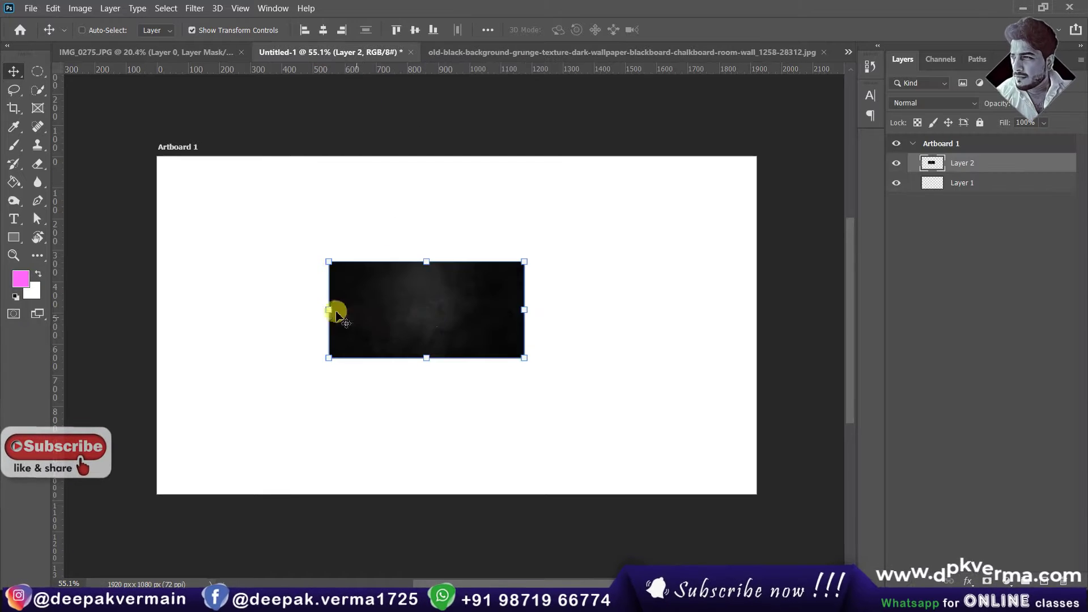
{"action": "left_click_drag", "start_coordinate": [333, 309], "coordinate": [151, 313]}
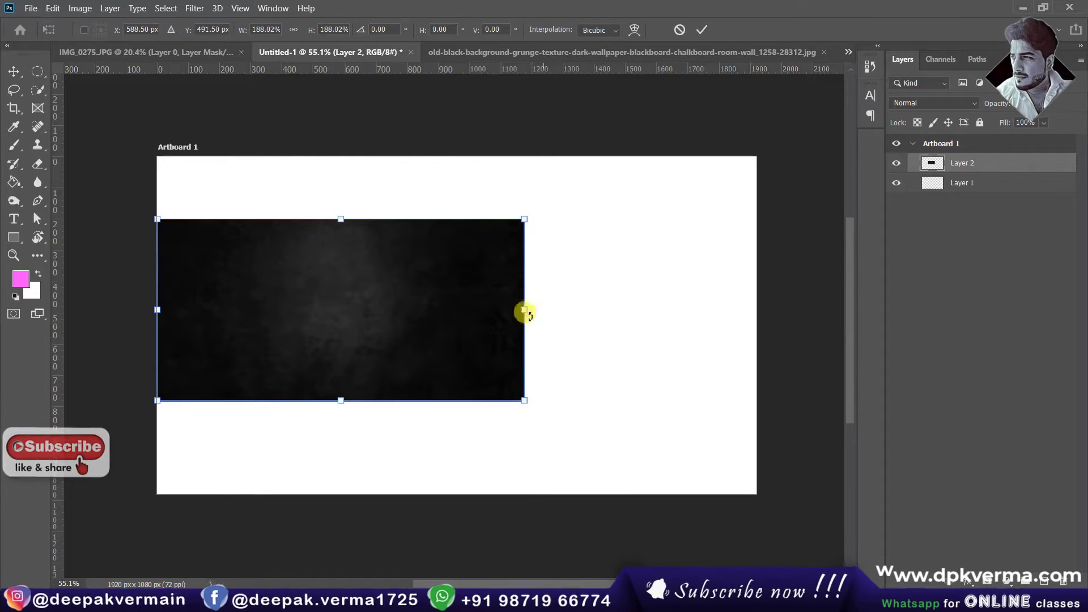
{"action": "left_click_drag", "start_coordinate": [524, 310], "coordinate": [755, 310]}
Stretch the texture down to fill the artboard and merge it with Layer 1.
{"action": "left_click_drag", "start_coordinate": [456, 161], "coordinate": [453, 153]}
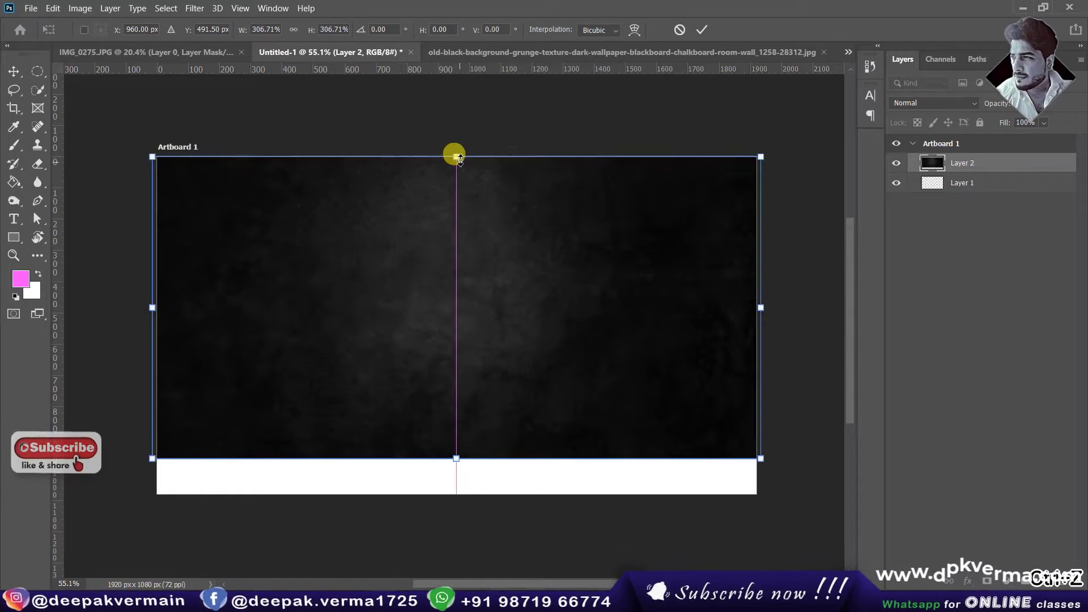
{"action": "key", "text": "ctrl+z"}
{"action": "left_click_drag", "start_coordinate": [457, 458], "coordinate": [456, 493]}
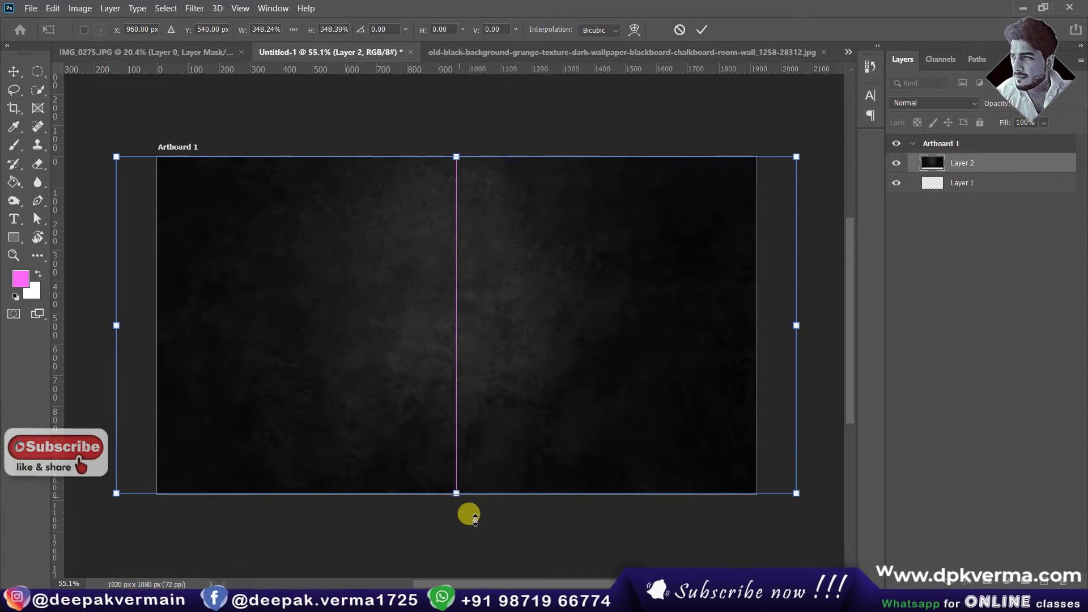
{"action": "left_click", "coordinate": [700, 30]}
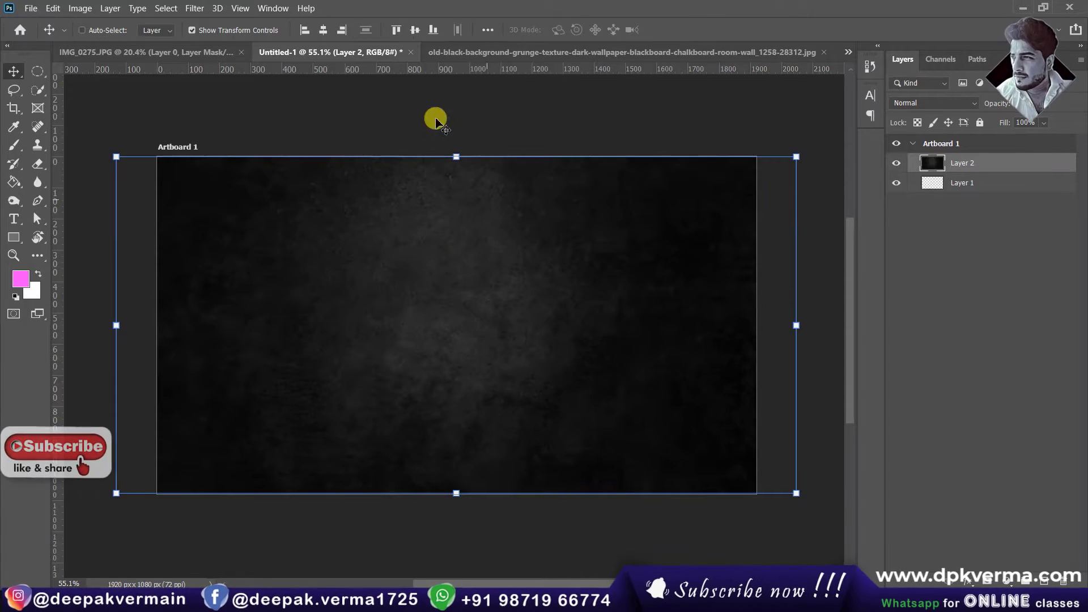
{"action": "left_click", "coordinate": [972, 187], "text": "shift"}
{"action": "key", "text": "ctrl+e"}
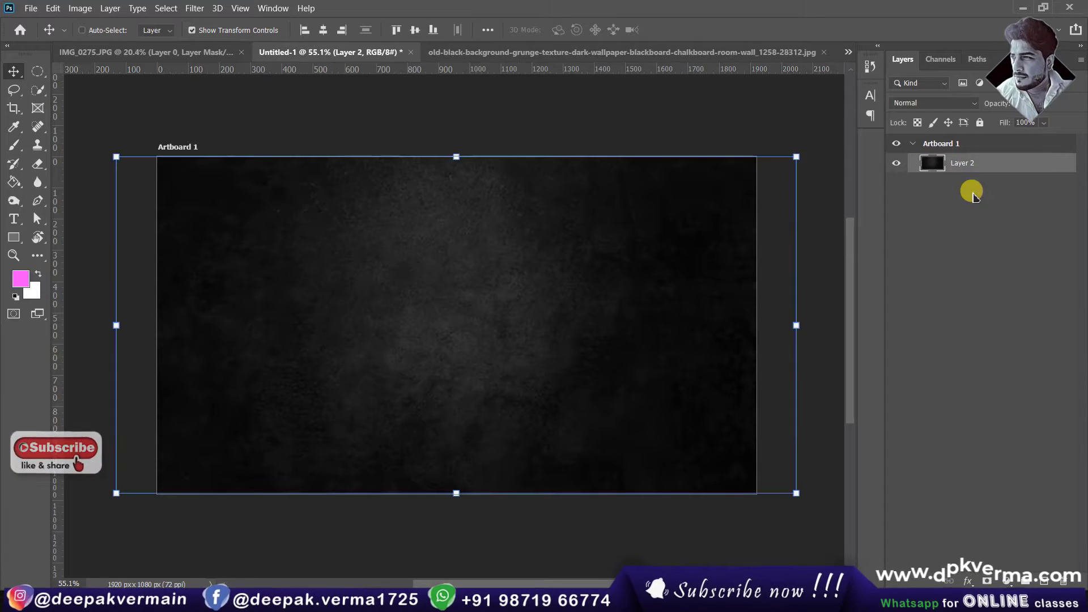
Drag the cut-out man from IMG_0275 onto the grunge artboard.
{"action": "left_click", "coordinate": [204, 52]}
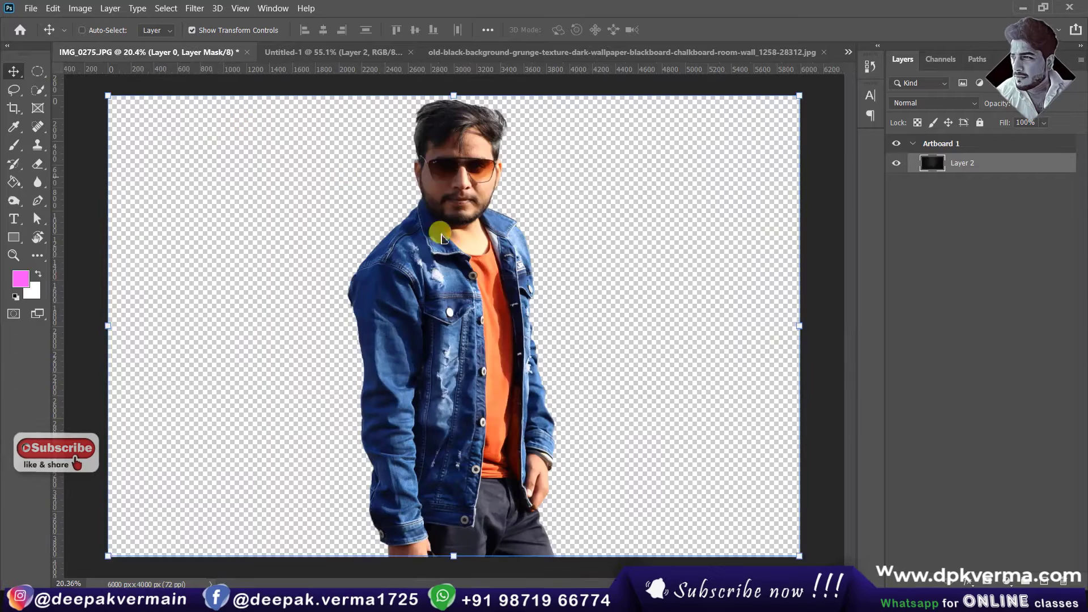
{"action": "mouse_move", "coordinate": [469, 262]}
{"action": "left_mouse_down"}
{"action": "mouse_move", "coordinate": [425, 243]}
{"action": "mouse_move", "coordinate": [437, 287]}
{"action": "left_mouse_up"}
{"action": "scroll", "coordinate": [461, 275], "scroll_direction": "down", "scroll_amount": 2}
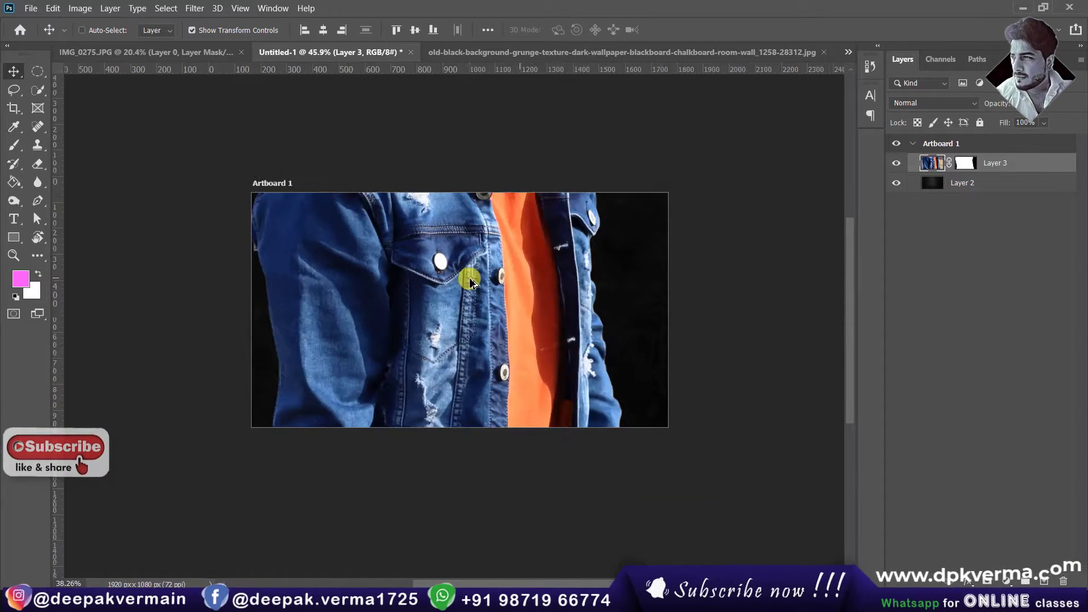
{"action": "scroll", "coordinate": [470, 281], "scroll_direction": "down", "scroll_amount": 3}
{"action": "scroll", "coordinate": [470, 282], "scroll_direction": "down", "scroll_amount": 2}
Scale the portrait up with Free Transform and centre it horizontally on the artboard.
{"action": "key", "text": "ctrl+t"}
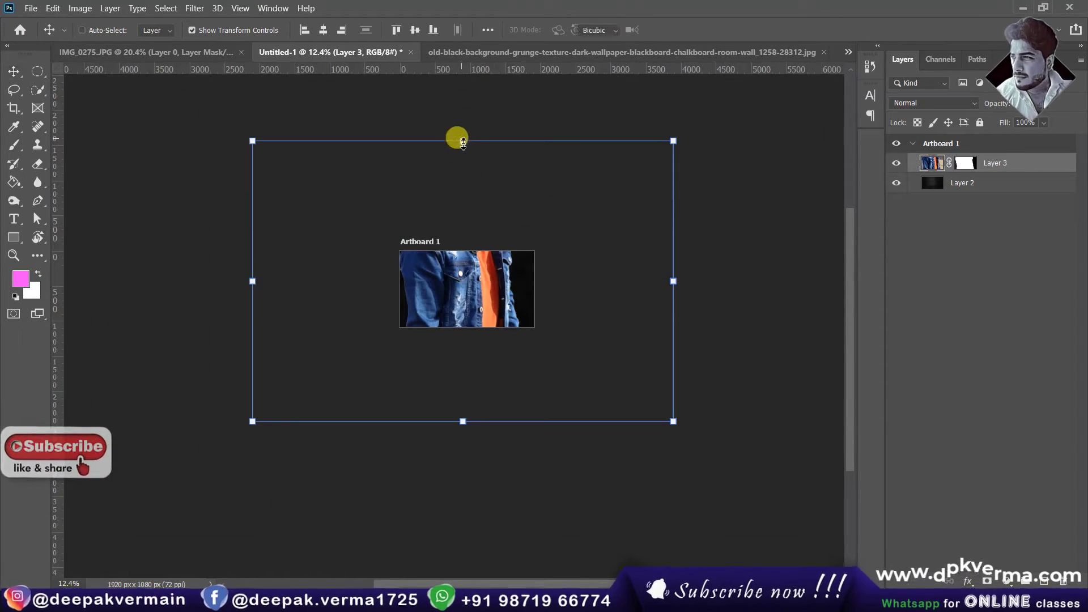
{"action": "mouse_move", "coordinate": [456, 140]}
{"action": "left_mouse_down"}
{"action": "mouse_move", "coordinate": [473, 203]}
{"action": "mouse_move", "coordinate": [463, 251]}
{"action": "left_mouse_up"}
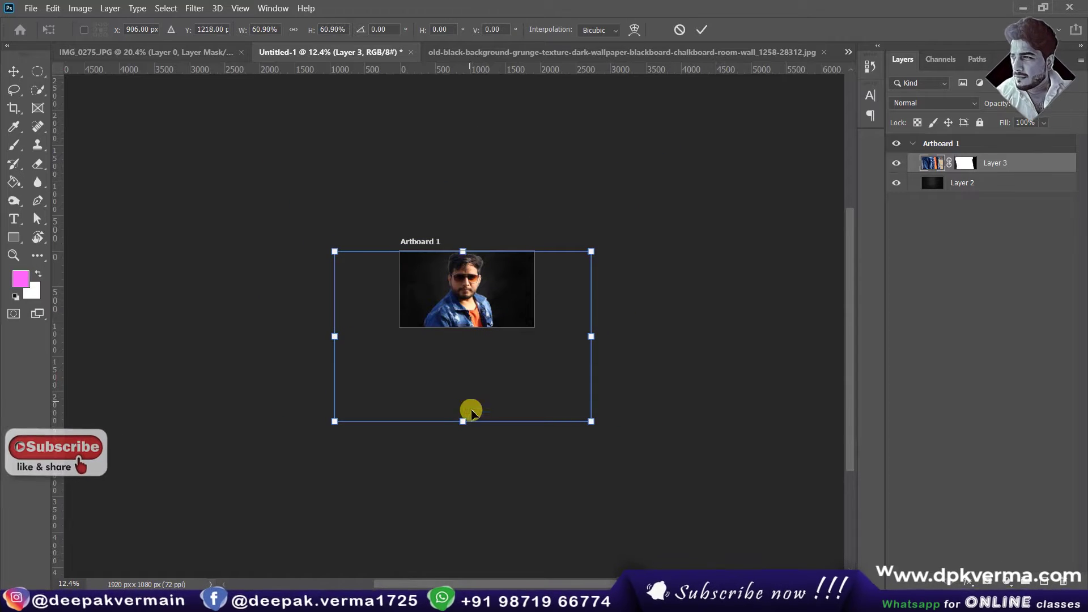
{"action": "left_click_drag", "start_coordinate": [464, 422], "coordinate": [461, 435]}
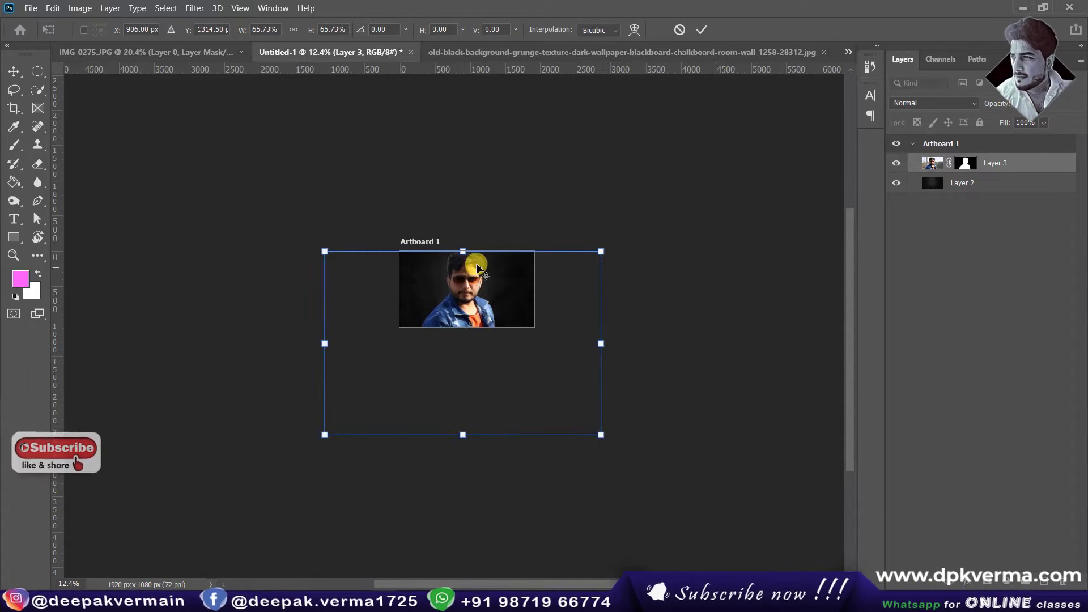
{"action": "scroll", "coordinate": [478, 279], "scroll_direction": "up", "scroll_amount": 2}
{"action": "scroll", "coordinate": [478, 279], "scroll_direction": "up", "scroll_amount": 3}
{"action": "scroll", "coordinate": [473, 280], "scroll_direction": "down", "scroll_amount": 2}
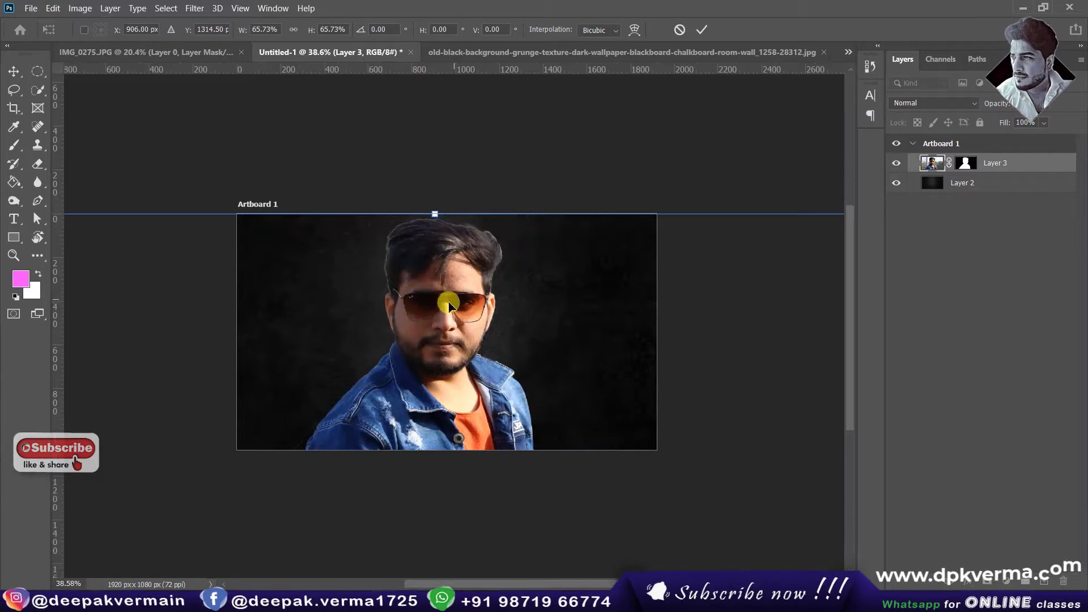
{"action": "left_click_drag", "start_coordinate": [446, 306], "coordinate": [451, 306]}
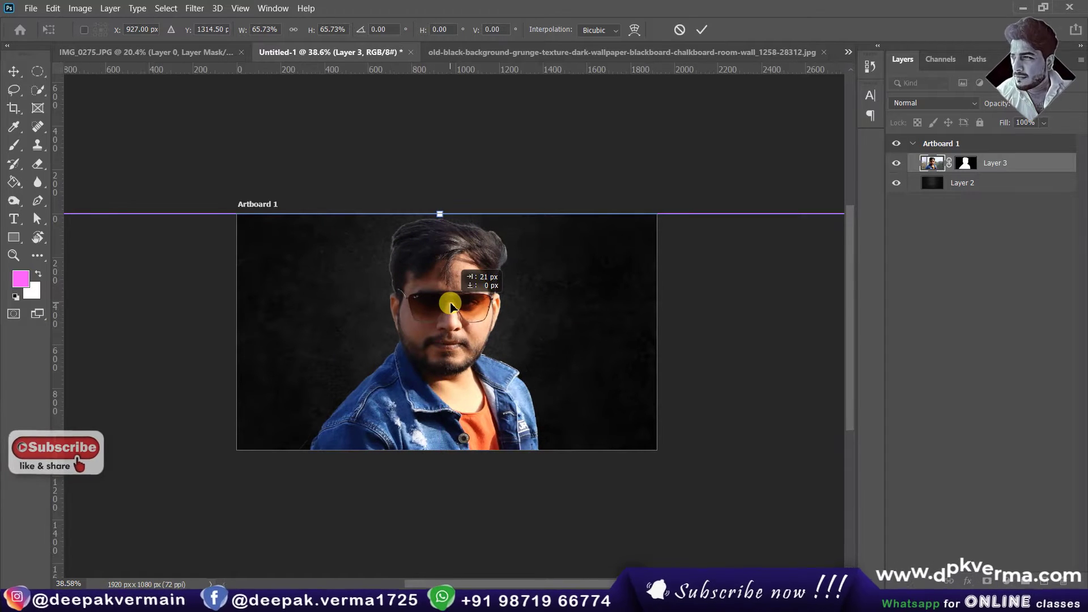
{"action": "left_click", "coordinate": [701, 30]}
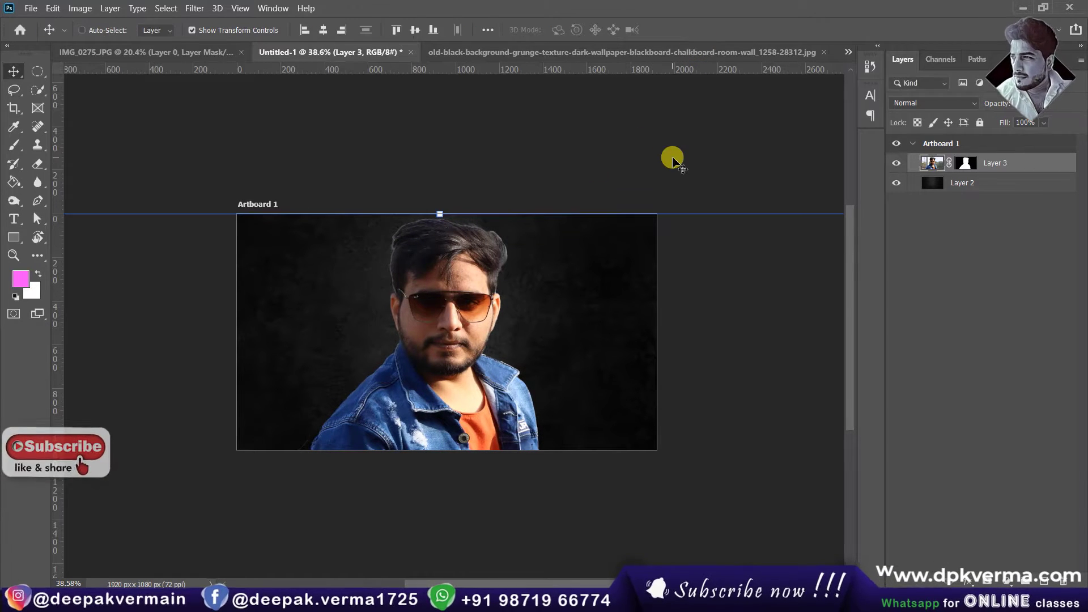
{"action": "scroll", "coordinate": [656, 177], "scroll_direction": "down", "scroll_amount": 2}
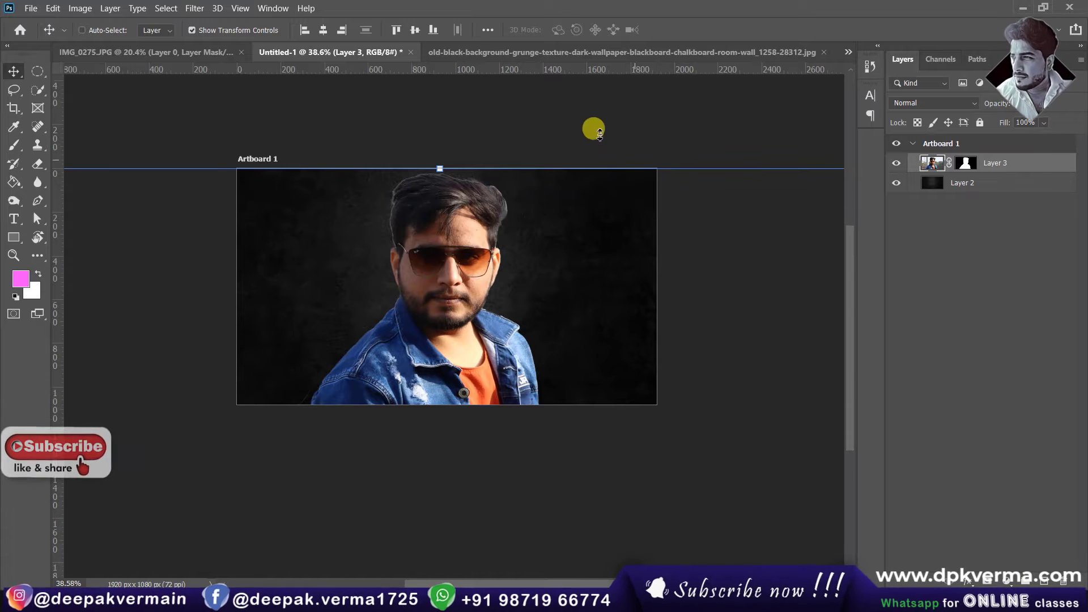
{"action": "left_click", "coordinate": [82, 30]}
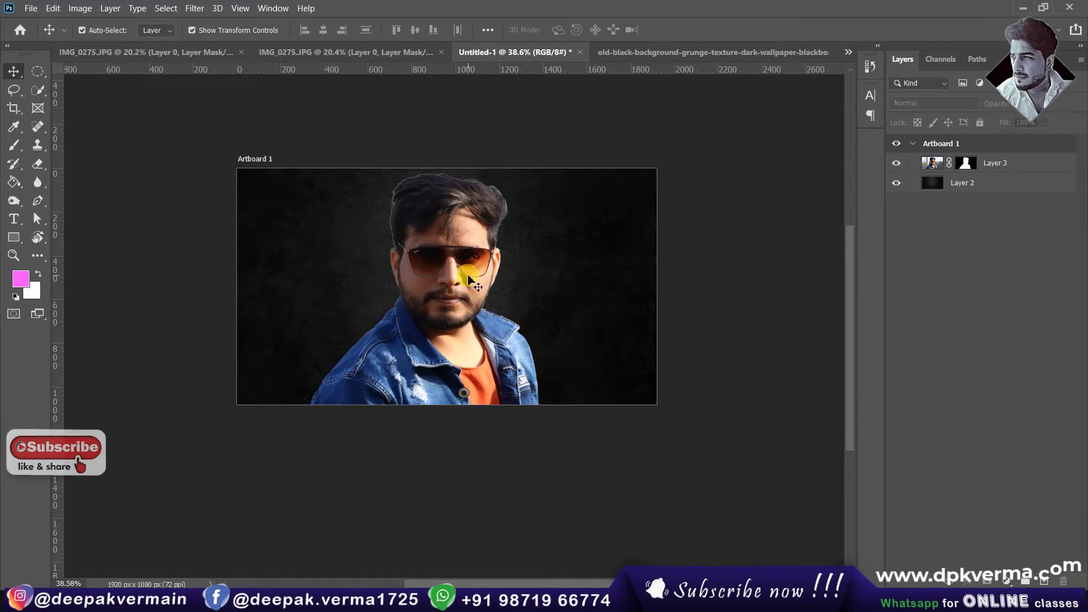
Add a pink Gradient fill layer above Layer 3 with an angle of 0°.
{"action": "left_click", "coordinate": [1008, 162]}
{"action": "left_click", "coordinate": [1006, 581]}
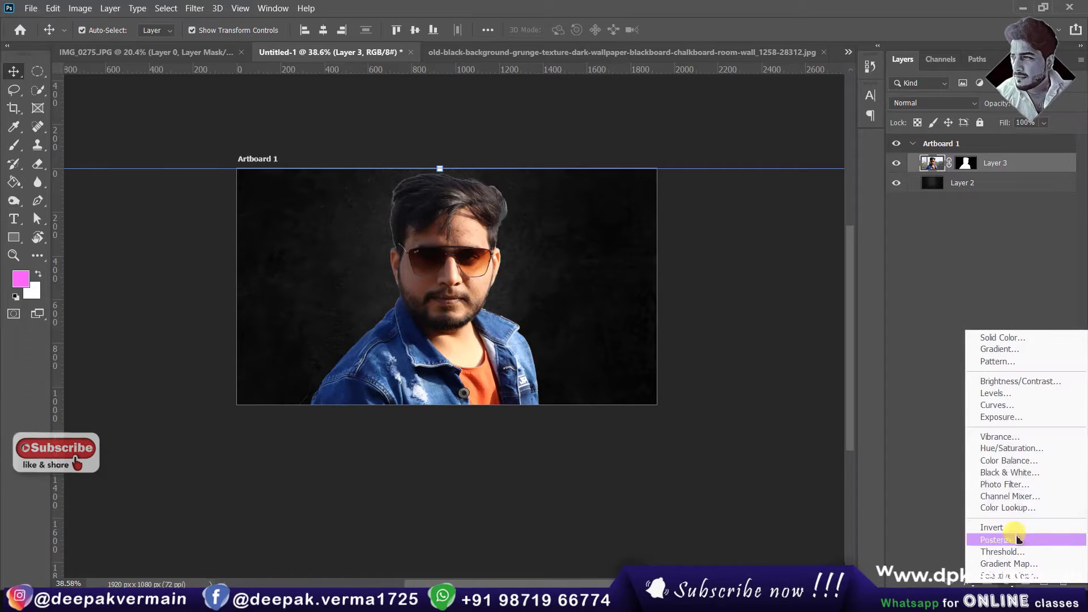
{"action": "left_click", "coordinate": [996, 349]}
{"action": "left_click_drag", "start_coordinate": [850, 152], "coordinate": [843, 151]}
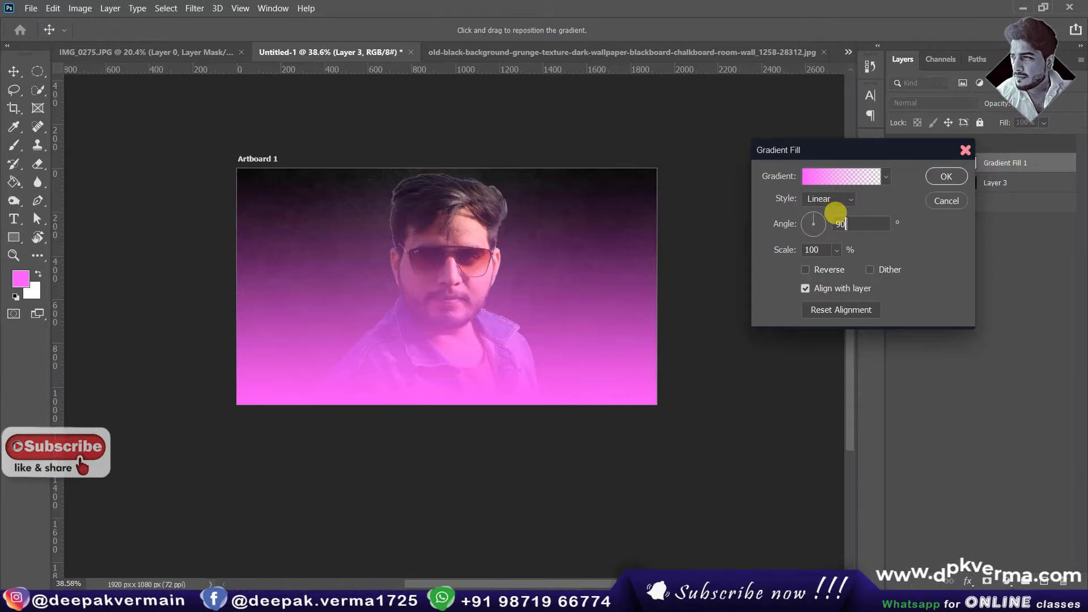
{"action": "type", "text": "0"}
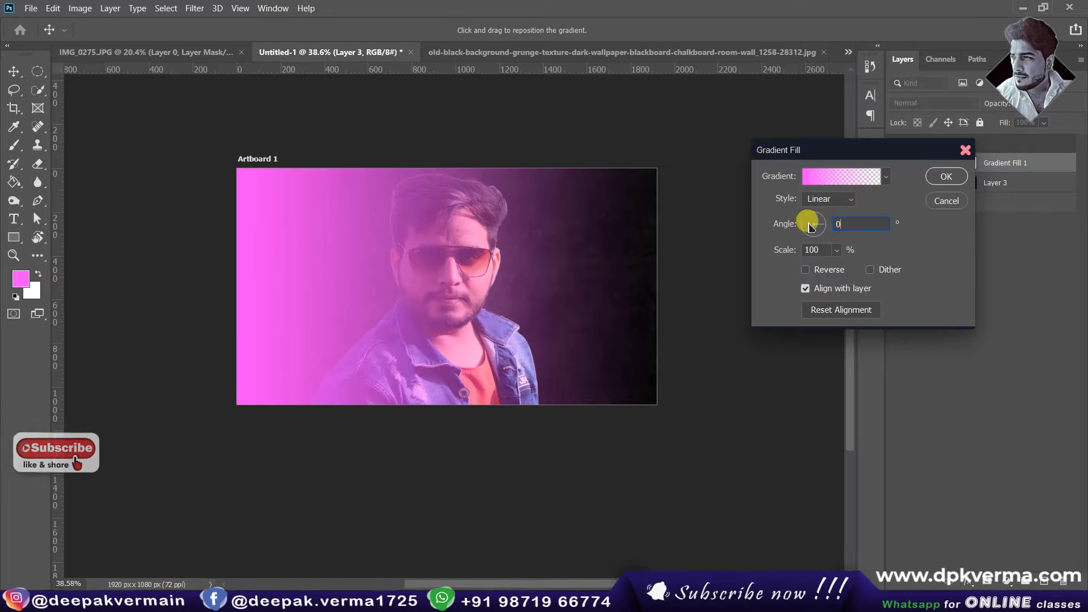
Delete the gradient's right colour stop, leaving only the pink stop on the left.
{"action": "left_click", "coordinate": [843, 176]}
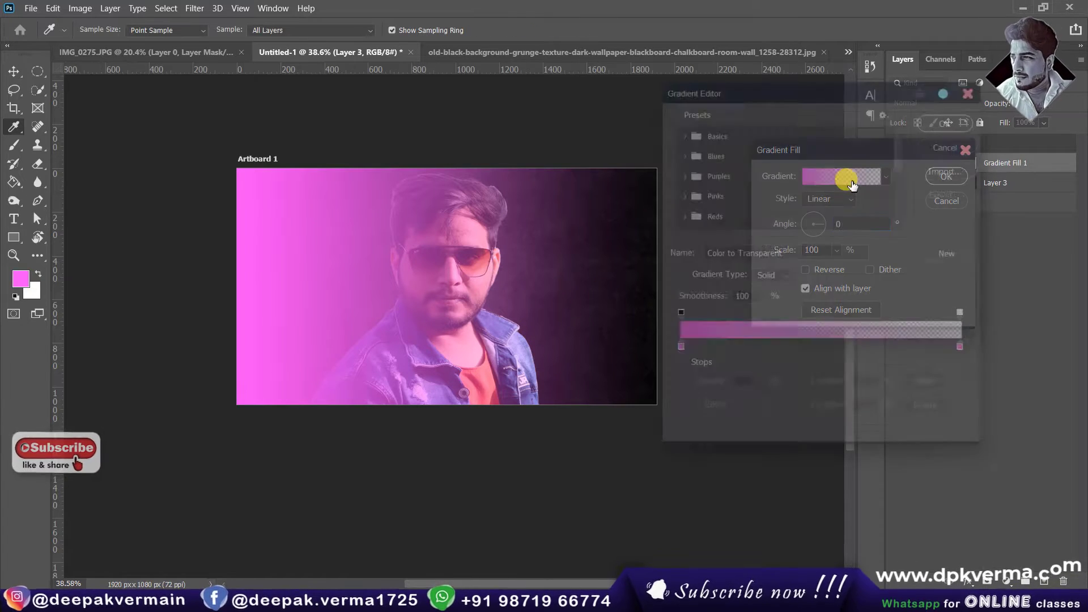
{"action": "left_click_drag", "start_coordinate": [748, 89], "coordinate": [767, 77]}
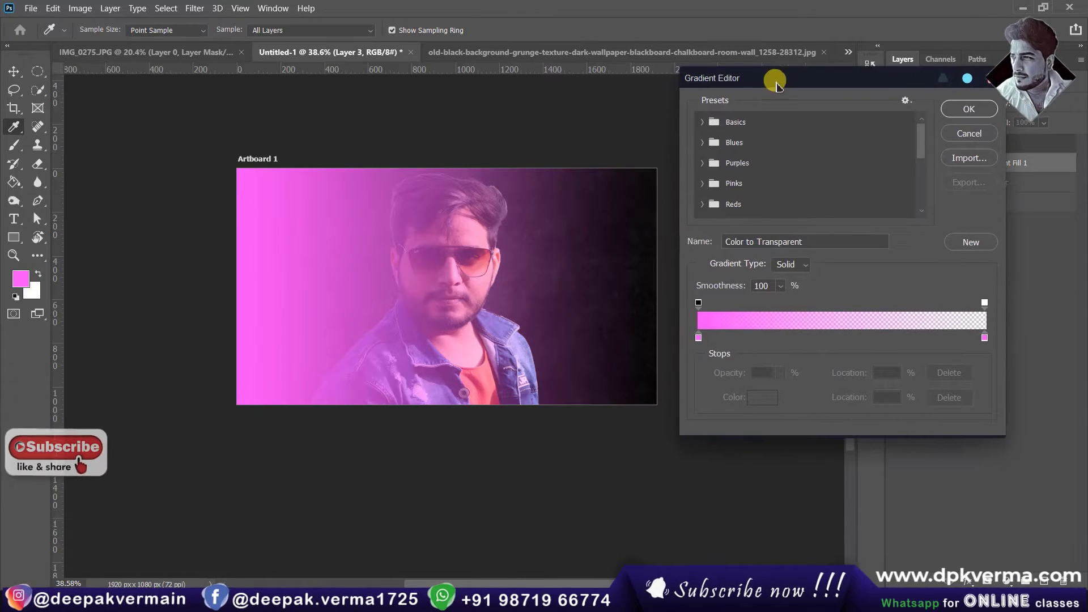
{"action": "left_click", "coordinate": [983, 338]}
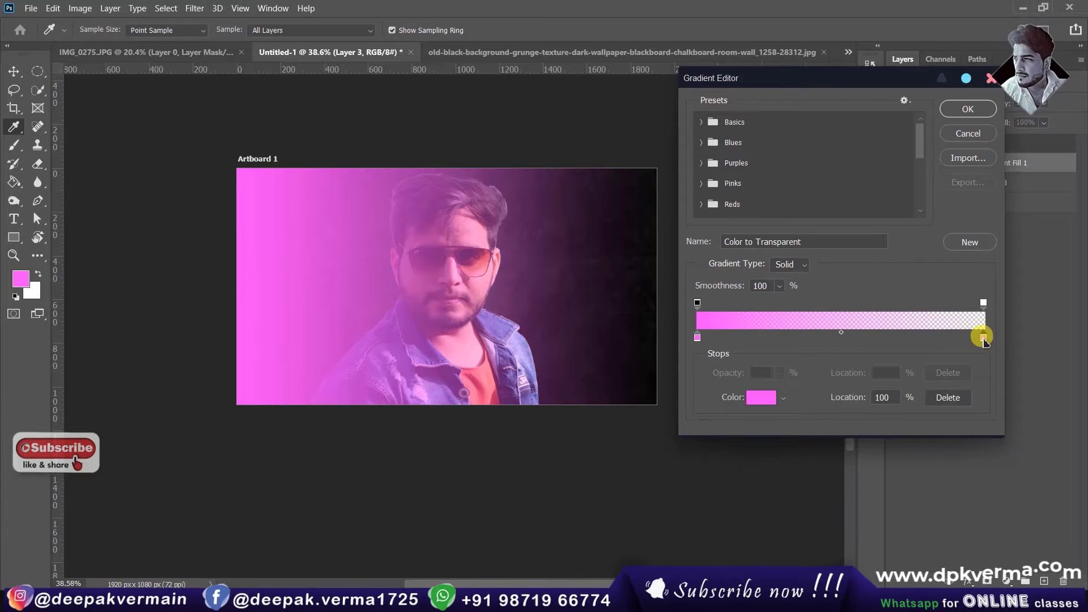
{"action": "left_click", "coordinate": [947, 399]}
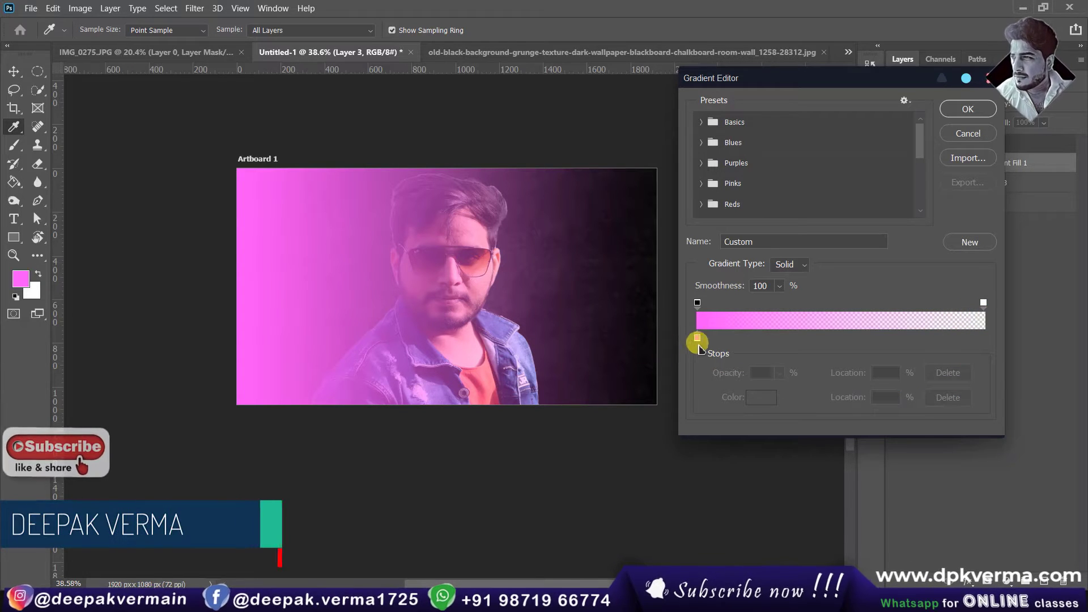
{"action": "left_click", "coordinate": [696, 339]}
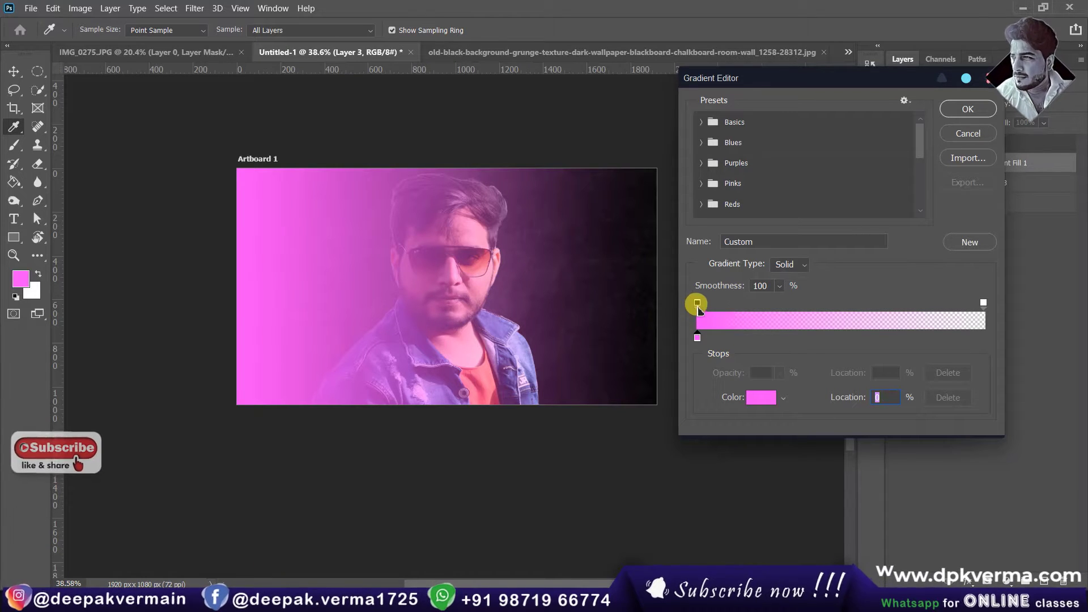
{"action": "left_click", "coordinate": [697, 303]}
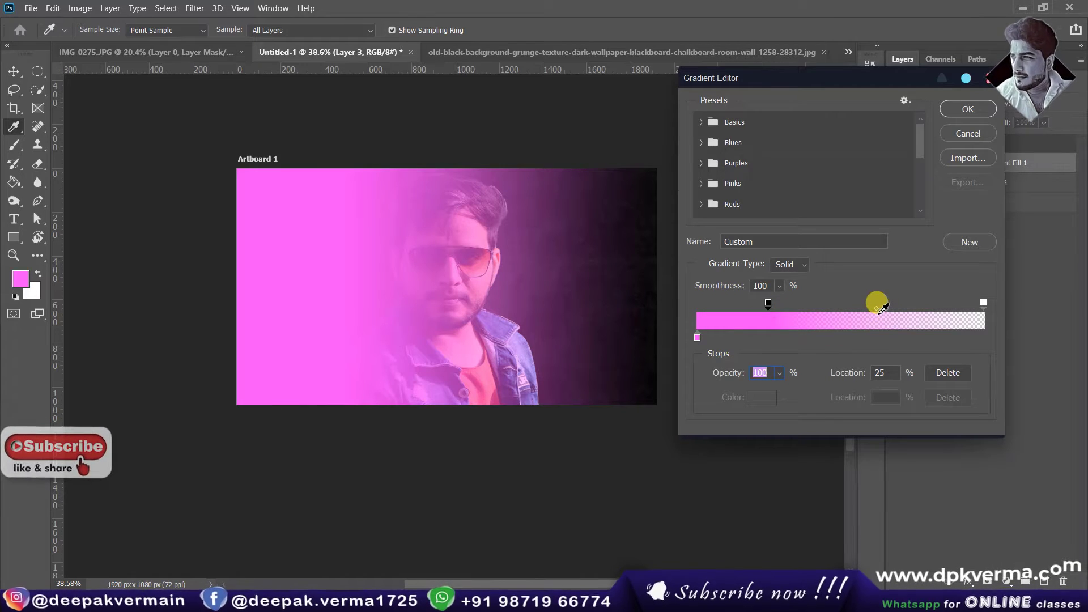
Move the midpoint and opacity stops right so pink fades out across the face.
{"action": "left_click_drag", "start_coordinate": [876, 313], "coordinate": [823, 314]}
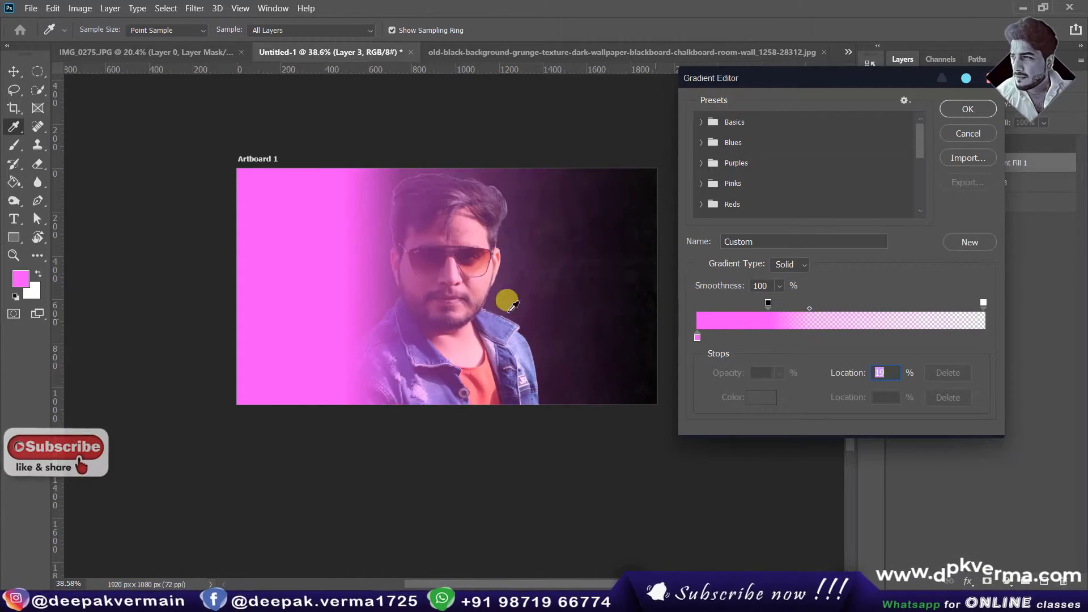
{"action": "left_click", "coordinate": [982, 303]}
{"action": "left_click_drag", "start_coordinate": [973, 308], "coordinate": [831, 303]}
{"action": "key", "text": "ctrl+z"}
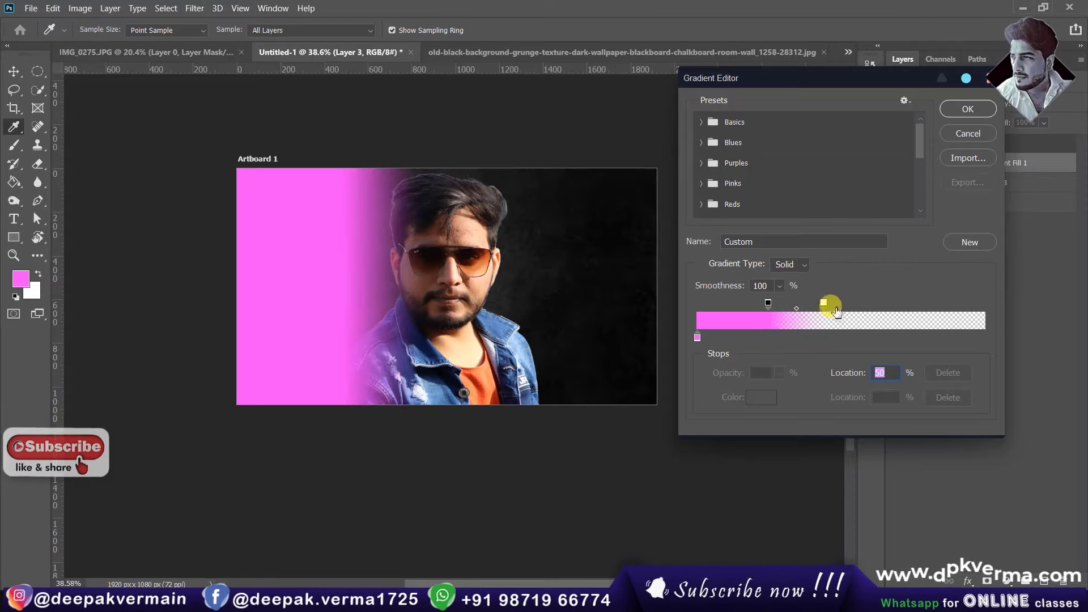
{"action": "left_click_drag", "start_coordinate": [824, 304], "coordinate": [872, 304]}
{"action": "left_click_drag", "start_coordinate": [767, 304], "coordinate": [833, 310]}
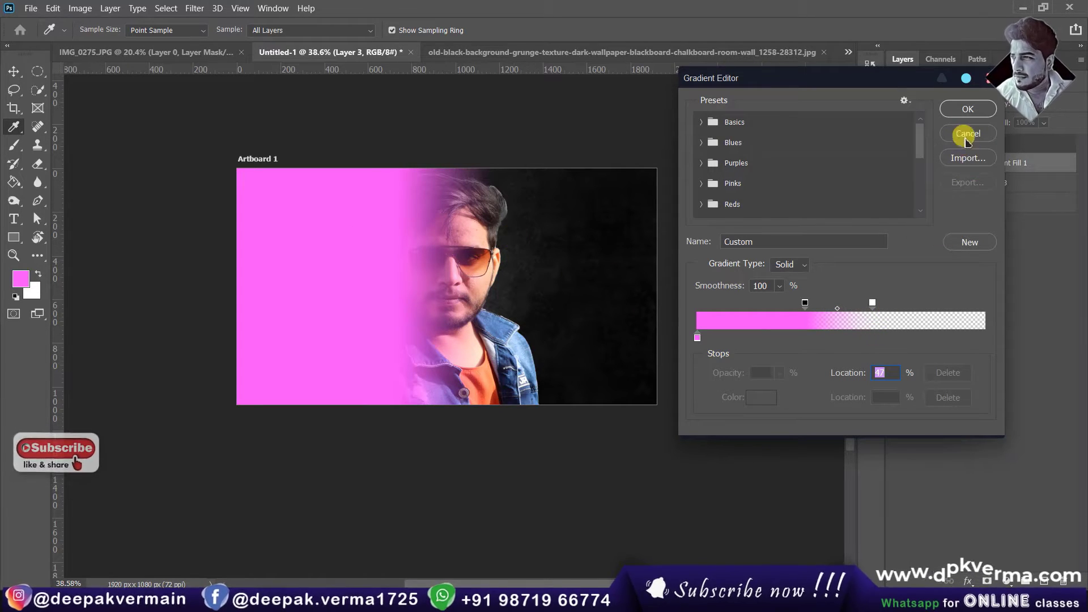
{"action": "left_click", "coordinate": [967, 109]}
{"action": "left_click", "coordinate": [940, 179]}
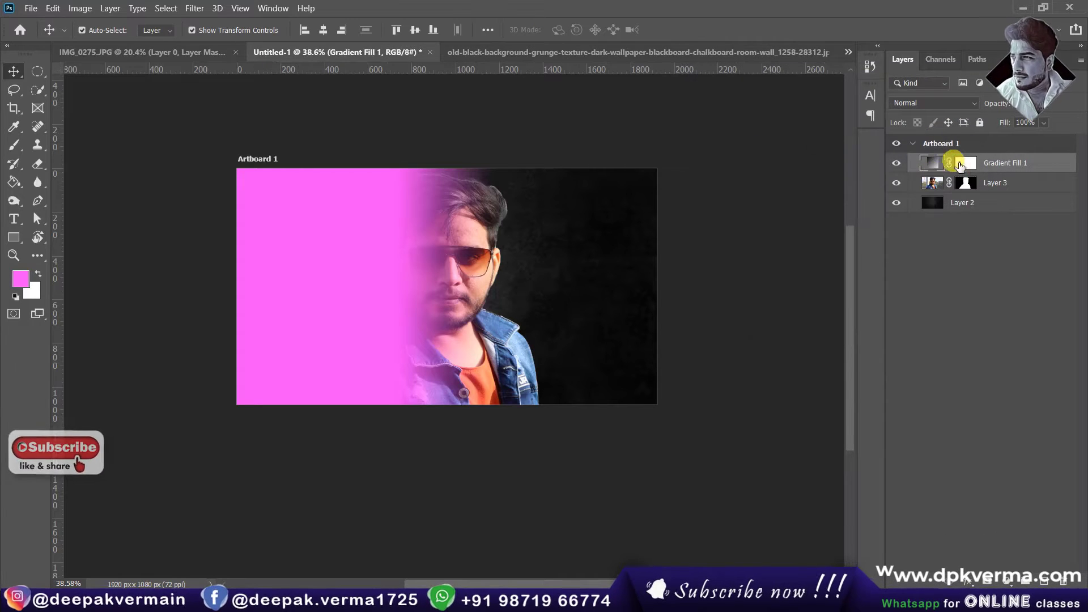
Set Gradient Fill 1's blend mode to Color and zoom in on the tinted result.
{"action": "left_click", "coordinate": [934, 108]}
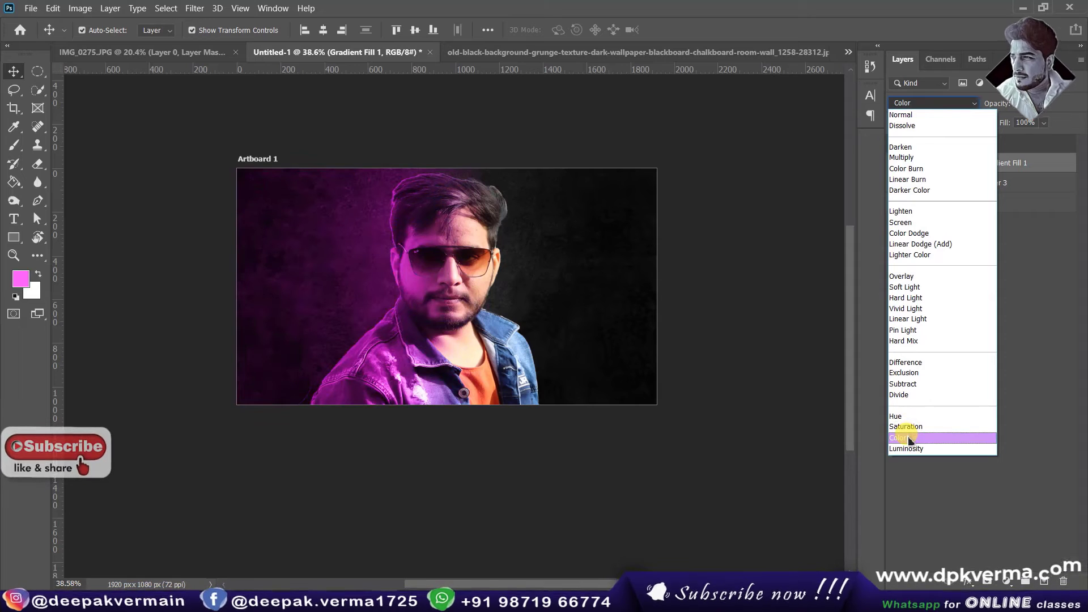
{"action": "left_click", "coordinate": [907, 438]}
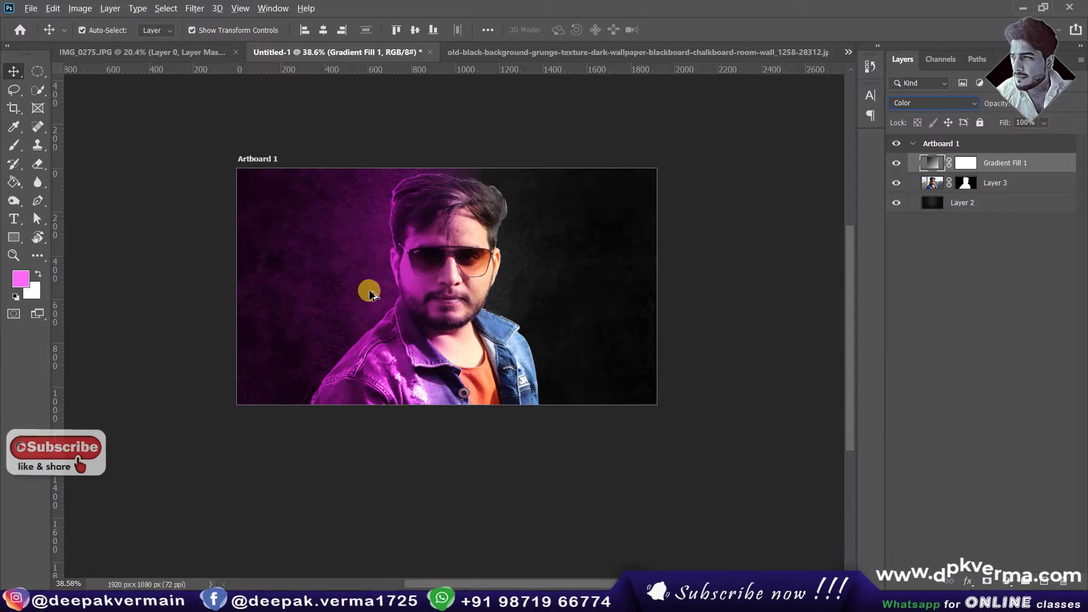
{"action": "left_click", "coordinate": [487, 487]}
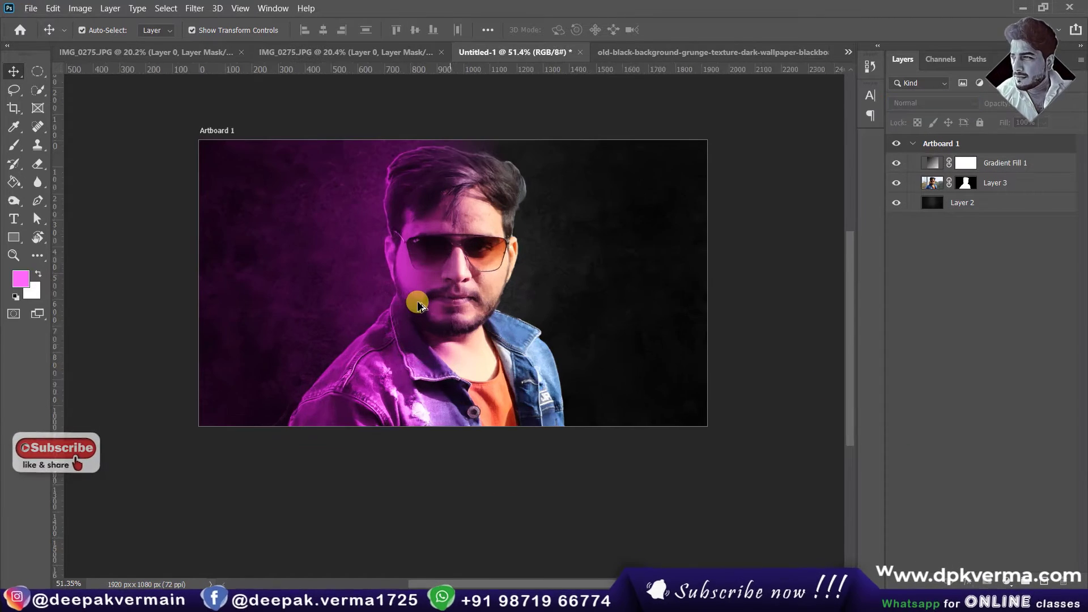
{"action": "scroll", "coordinate": [419, 301], "scroll_direction": "up", "scroll_amount": 2}
{"action": "scroll", "coordinate": [419, 300], "scroll_direction": "up", "scroll_amount": 2}
{"action": "scroll", "coordinate": [421, 306], "scroll_direction": "up", "scroll_amount": 1}
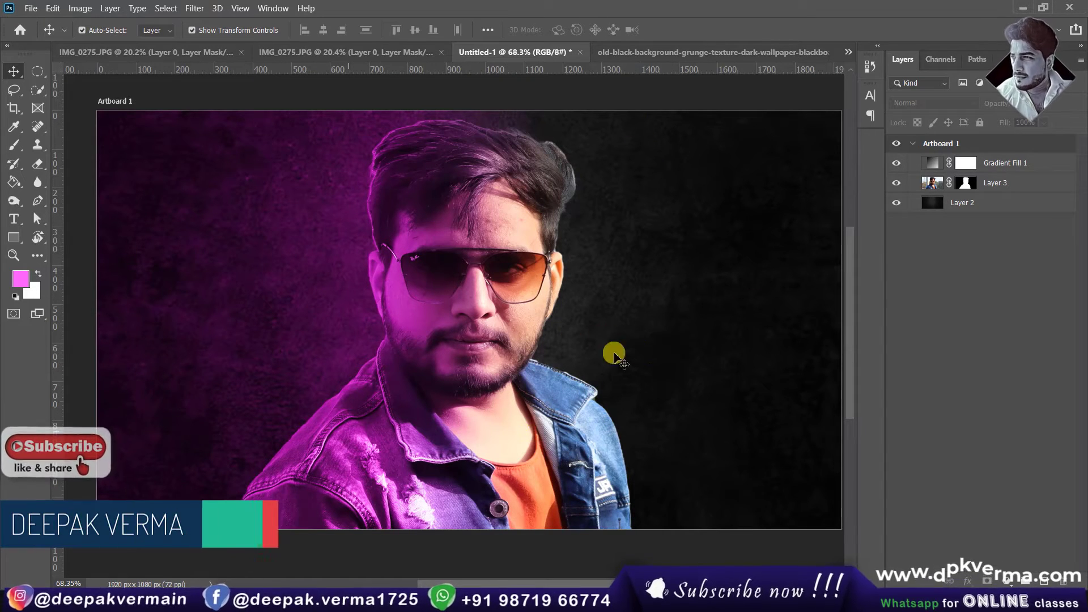
Duplicate Gradient Fill 1 and reverse the copy so it covers the right side.
{"action": "left_click", "coordinate": [1001, 165]}
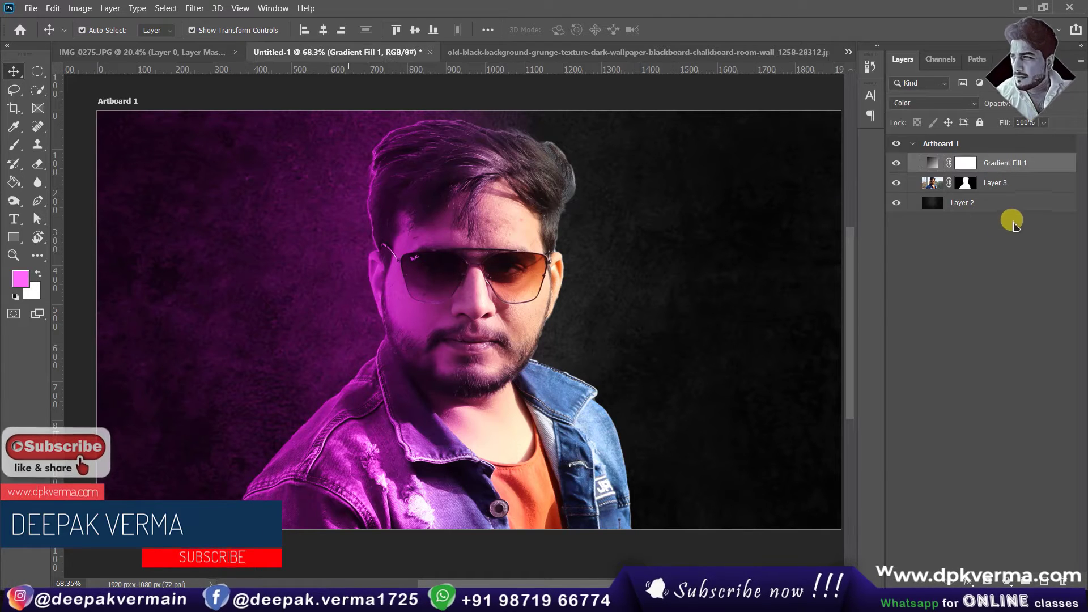
{"action": "key", "text": "ctrl+j"}
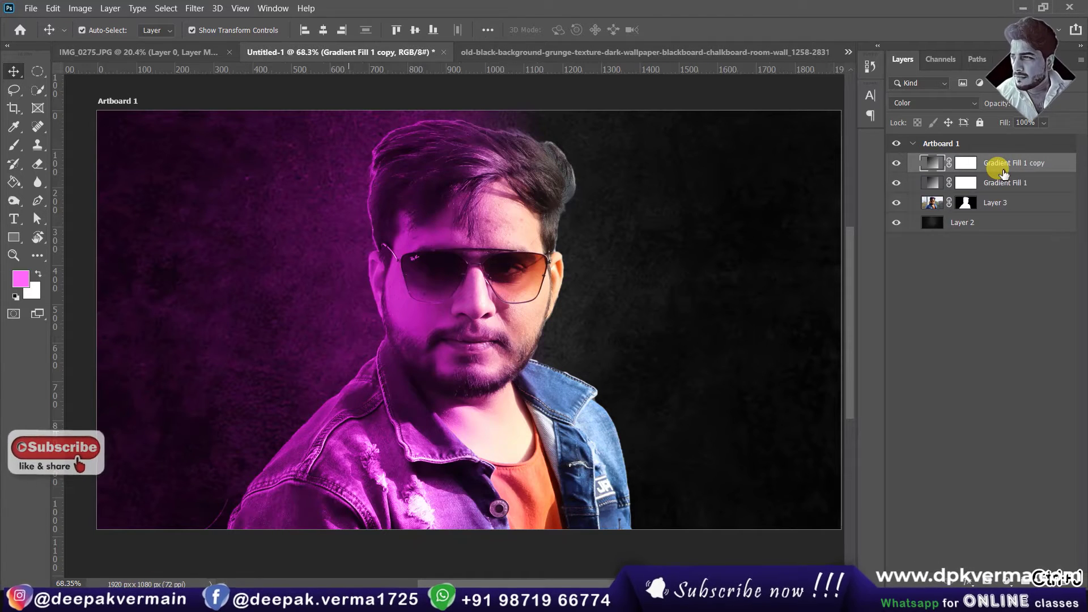
{"action": "double_click", "coordinate": [932, 163]}
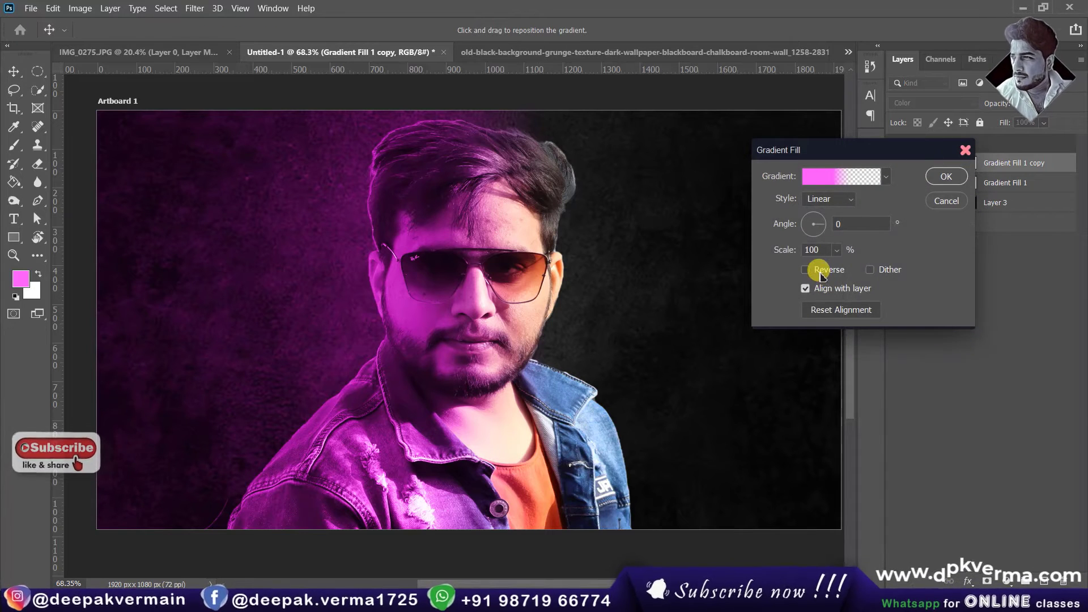
{"action": "left_click", "coordinate": [805, 269]}
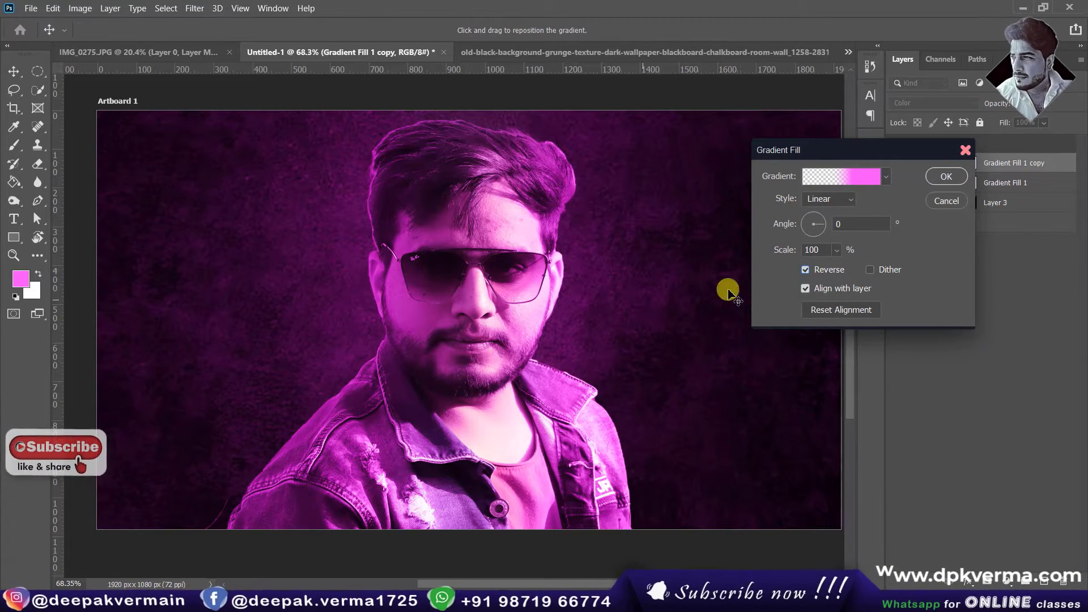
Change the copy's colour stop from pink to dark blue and apply it.
{"action": "left_click", "coordinate": [854, 181]}
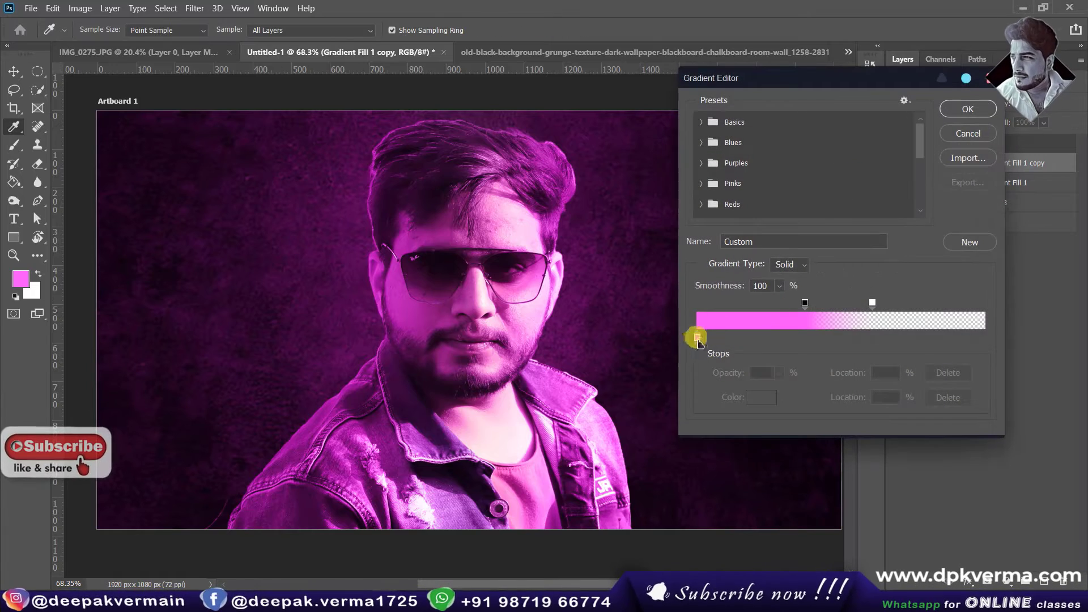
{"action": "left_click", "coordinate": [760, 397]}
{"action": "left_click", "coordinate": [284, 286]}
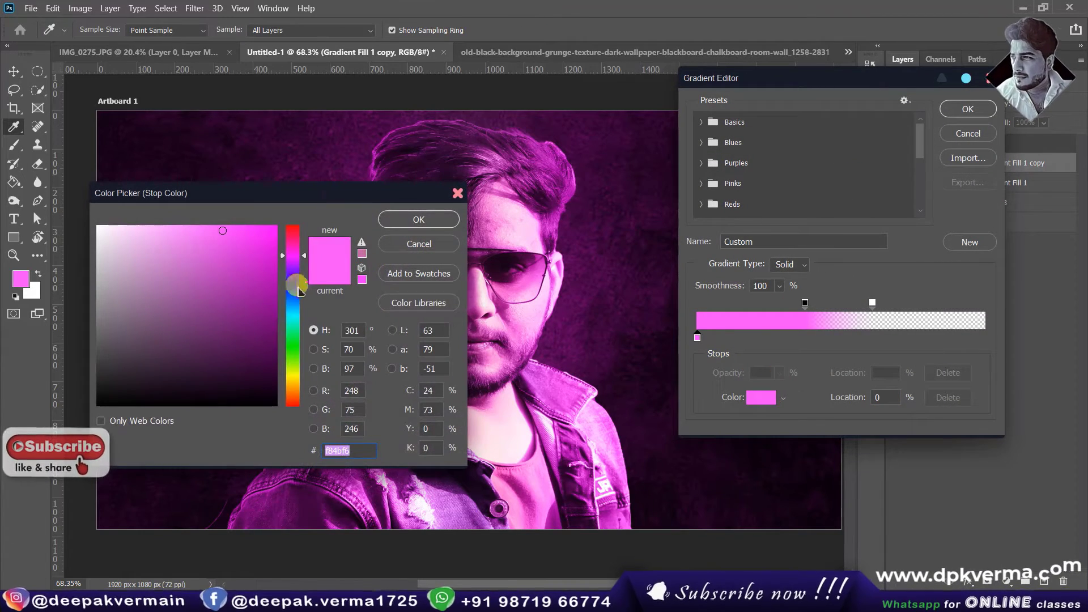
{"action": "left_click", "coordinate": [278, 253]}
{"action": "left_click_drag", "start_coordinate": [277, 252], "coordinate": [267, 301]}
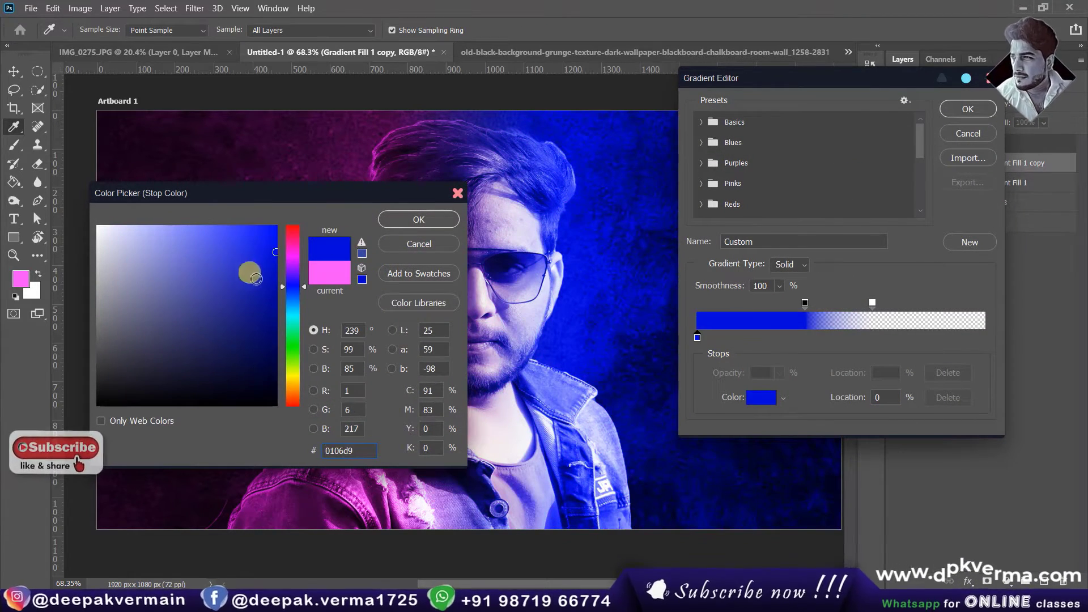
{"action": "left_click", "coordinate": [418, 220]}
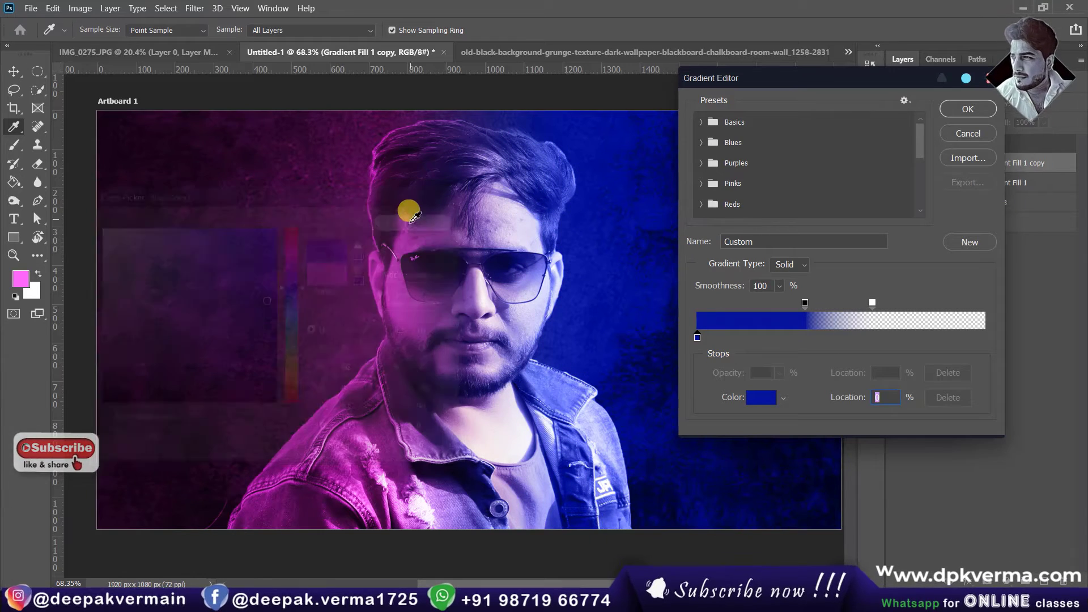
{"action": "left_click", "coordinate": [966, 109]}
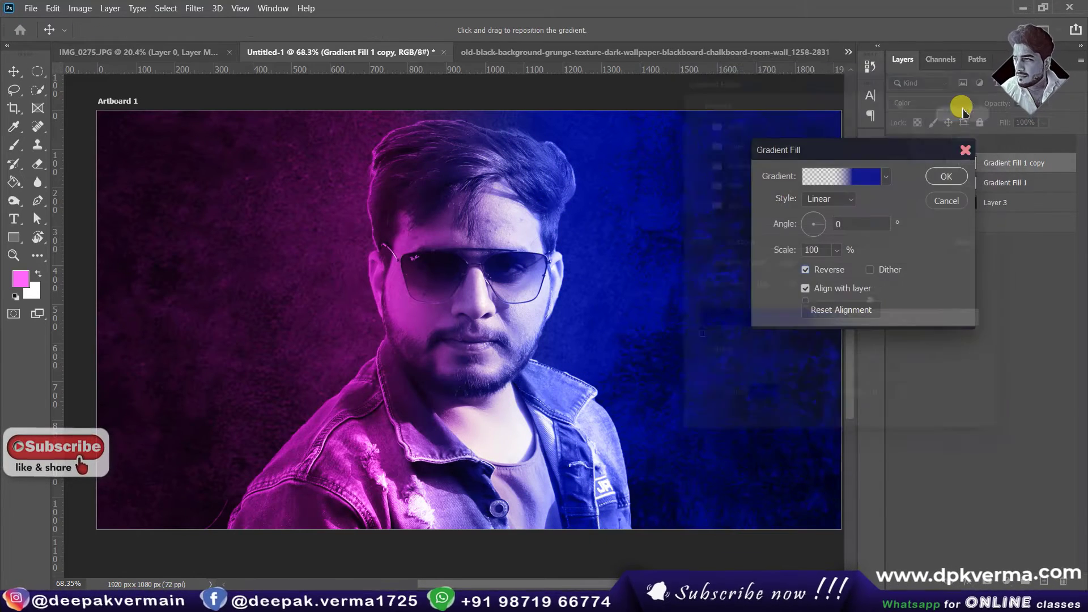
{"action": "left_click", "coordinate": [946, 176]}
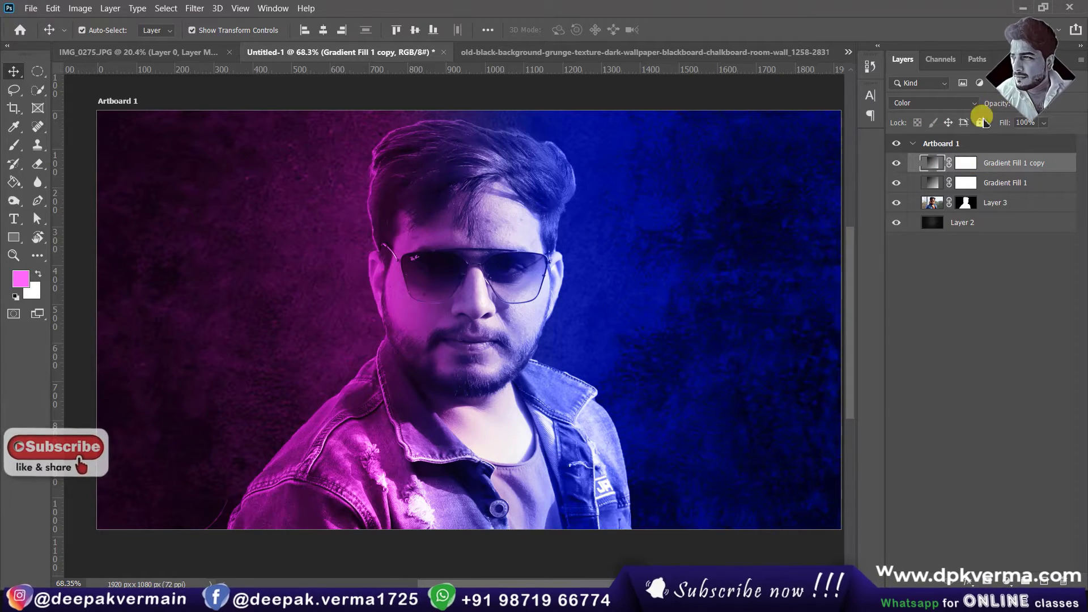
Zoom out and Ctrl-click Gradient Fill 1 to select it along with its blue copy.
{"action": "scroll", "coordinate": [513, 287], "scroll_direction": "down", "scroll_amount": 1}
{"action": "scroll", "coordinate": [515, 286], "scroll_direction": "down", "scroll_amount": 1}
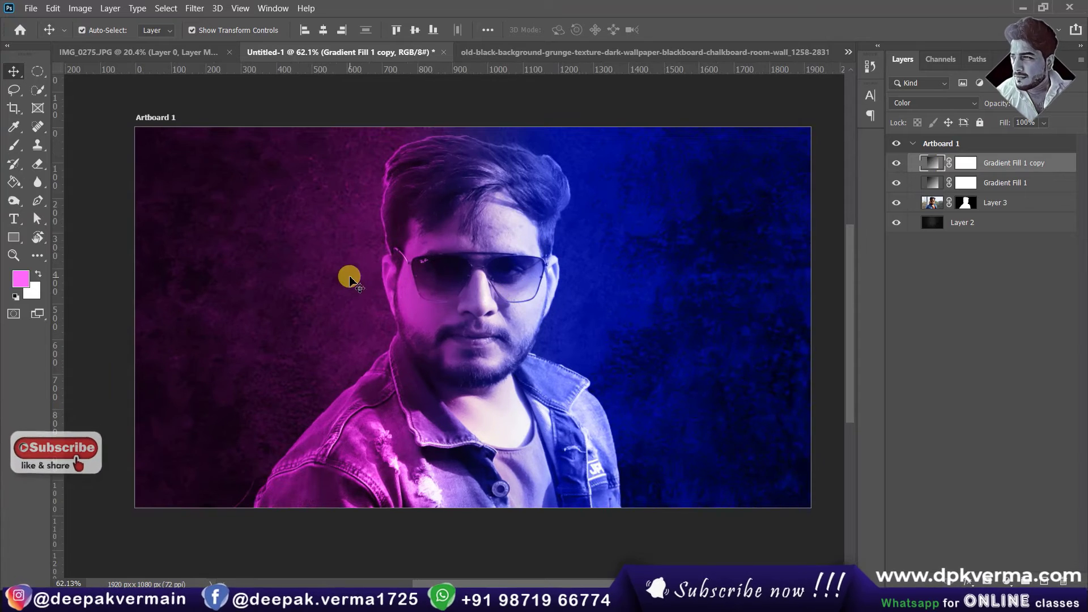
{"action": "left_click", "coordinate": [1001, 188], "text": "ctrl"}
{"action": "left_click", "coordinate": [997, 185], "text": "ctrl"}
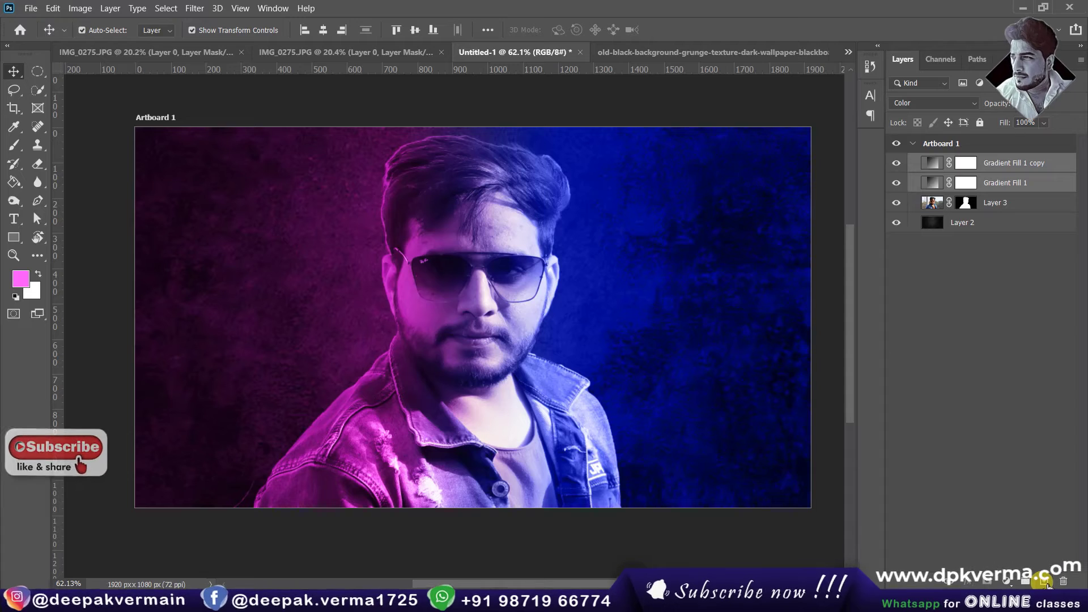
Duplicate both gradient fill layers with Ctrl+J and select the two new copies.
{"action": "right_click", "coordinate": [996, 187]}
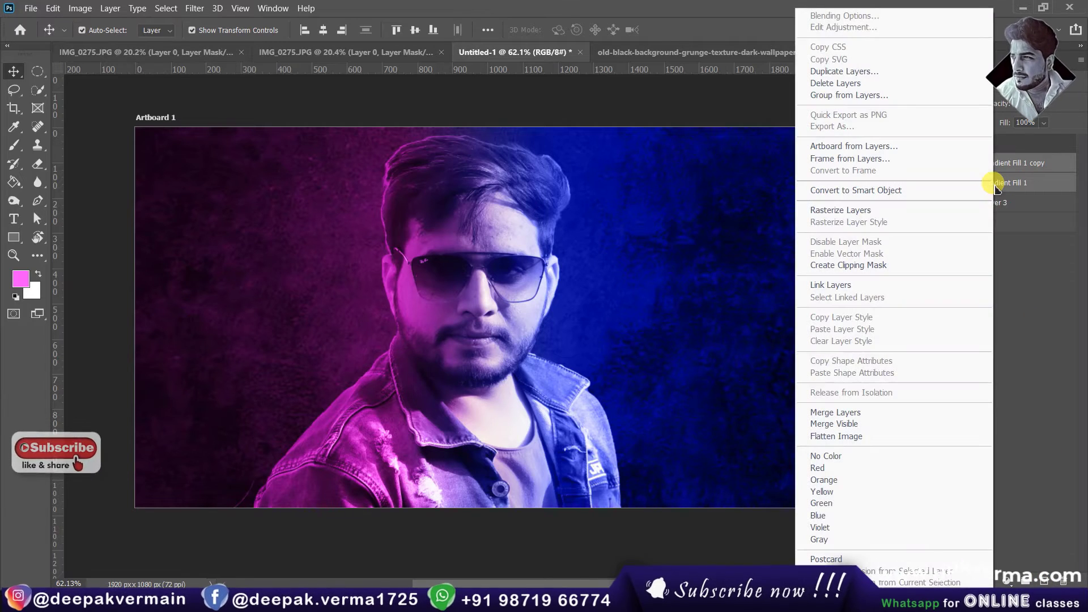
{"action": "left_click", "coordinate": [1023, 411]}
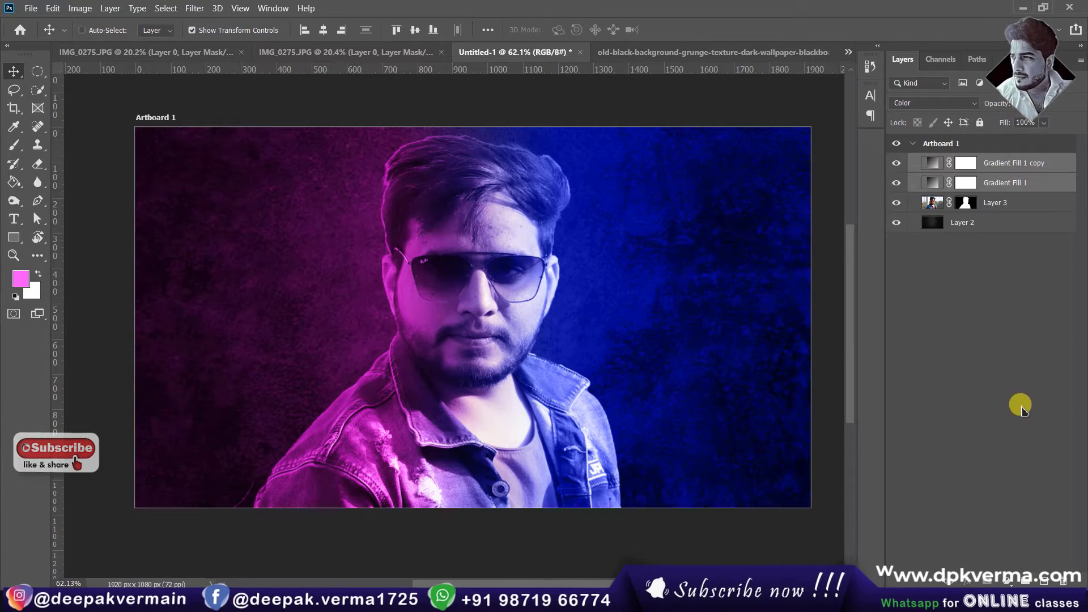
{"action": "key", "text": "ctrl+j"}
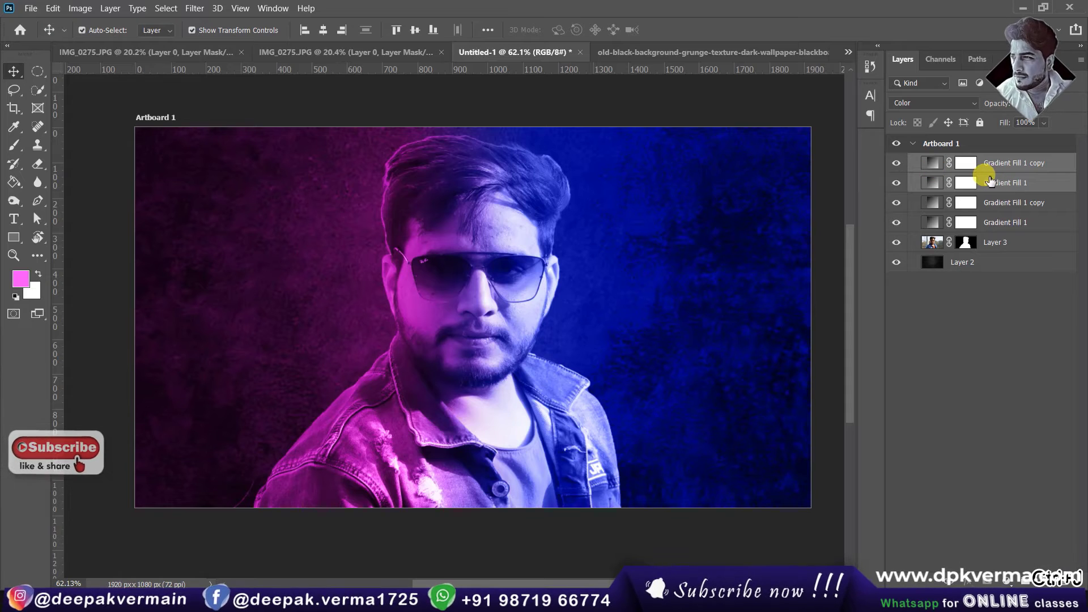
{"action": "left_click", "coordinate": [1005, 181]}
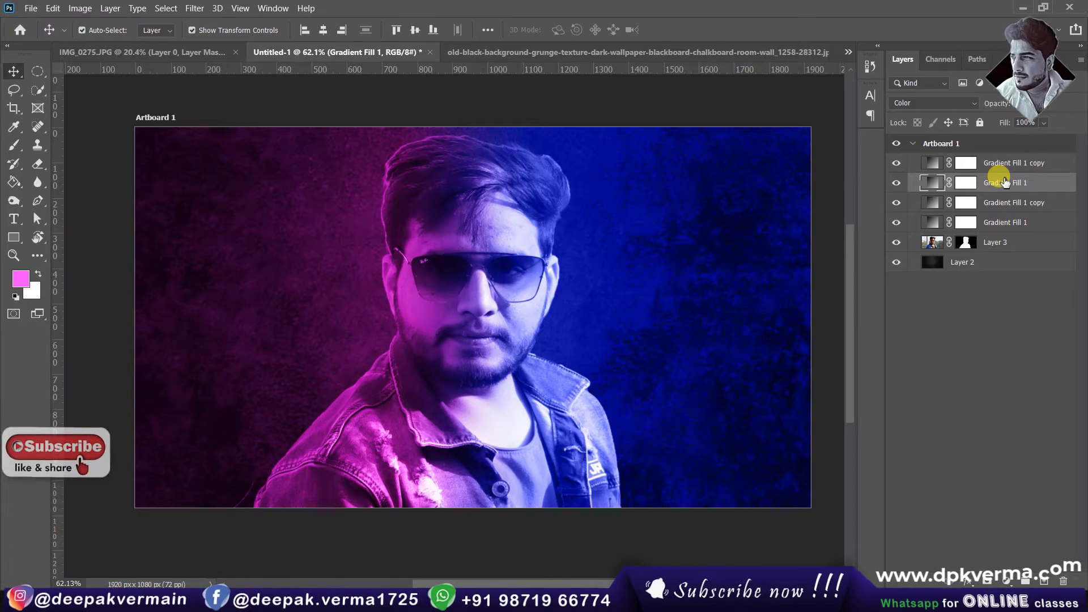
{"action": "left_click", "coordinate": [999, 167], "text": "ctrl"}
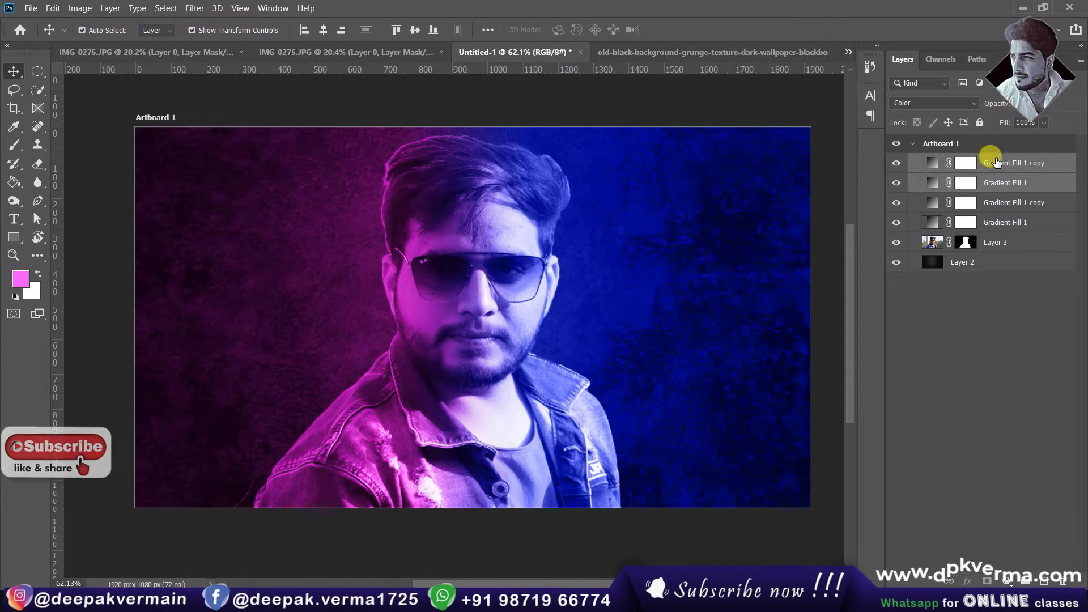
{"action": "left_click", "coordinate": [944, 105]}
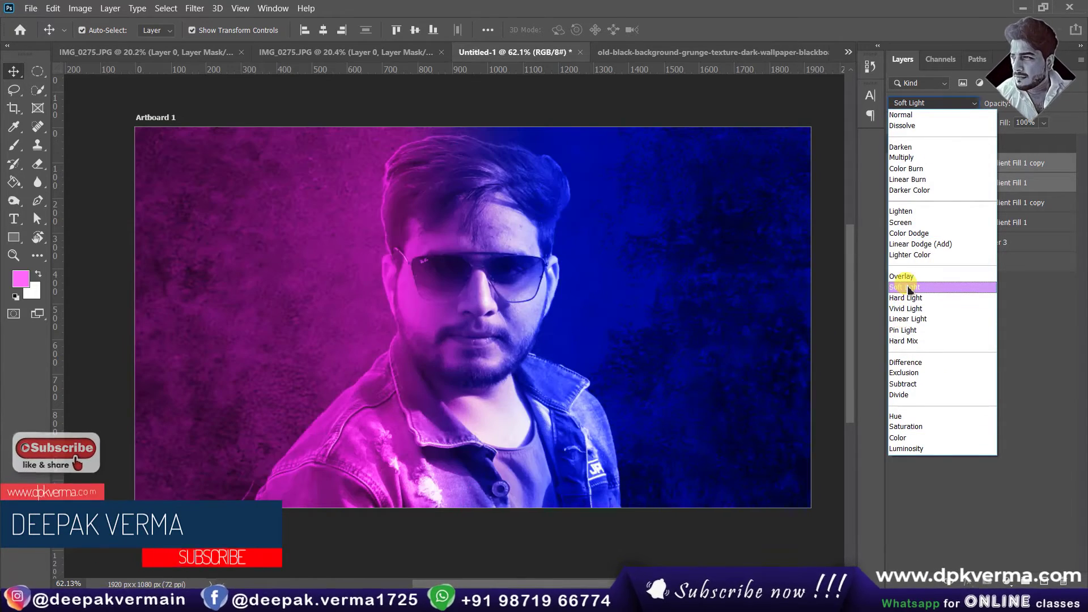
Blend the duplicated gradients in Soft Light with Fill reduced to 79%.
{"action": "left_click", "coordinate": [905, 288]}
{"action": "left_click", "coordinate": [896, 163]}
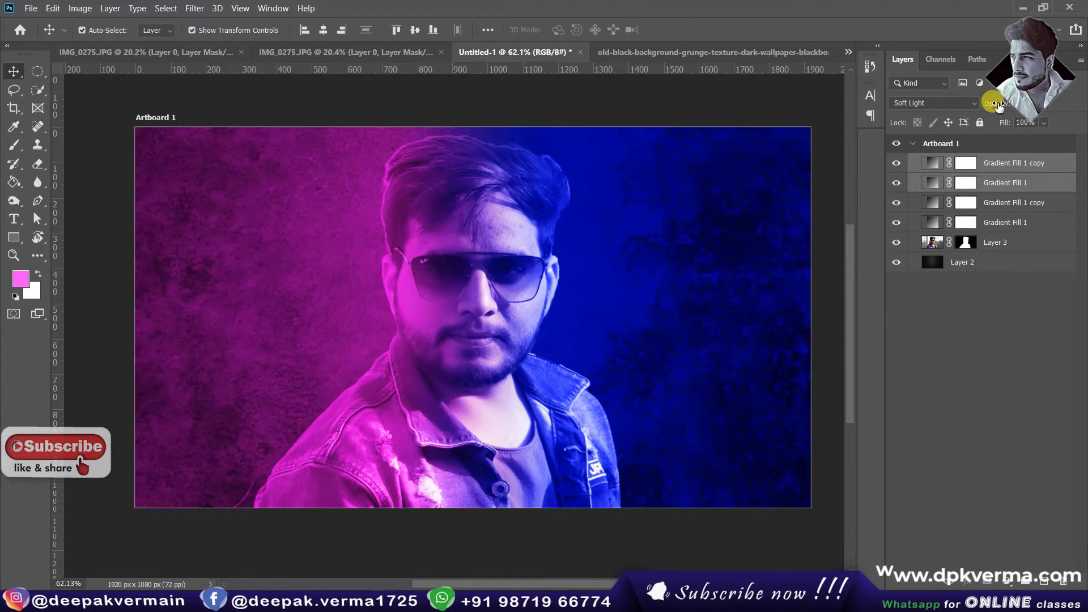
{"action": "left_click_drag", "start_coordinate": [998, 106], "coordinate": [997, 108]}
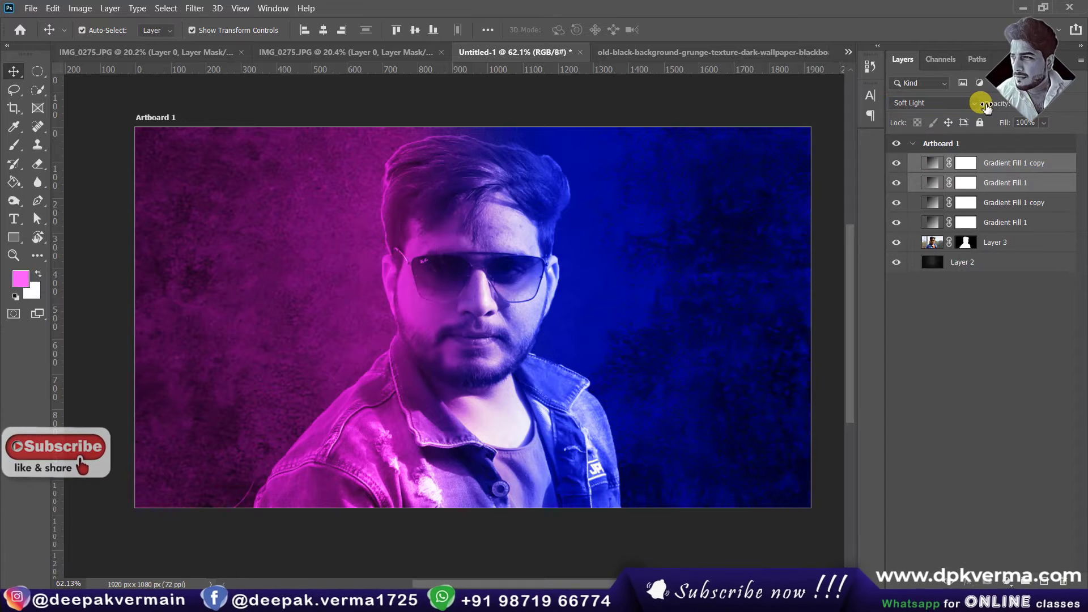
{"action": "left_click_drag", "start_coordinate": [1003, 123], "coordinate": [989, 125]}
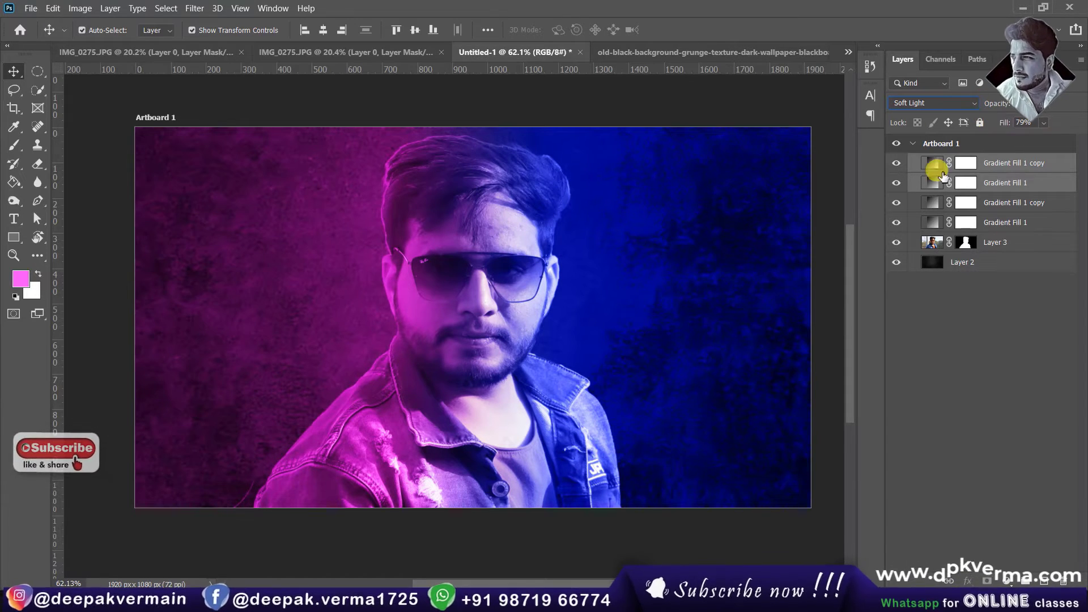
Toggle the gradient layers' visibility to compare the blend, leaving all shown.
{"action": "left_click", "coordinate": [896, 182]}
{"action": "left_click", "coordinate": [895, 162]}
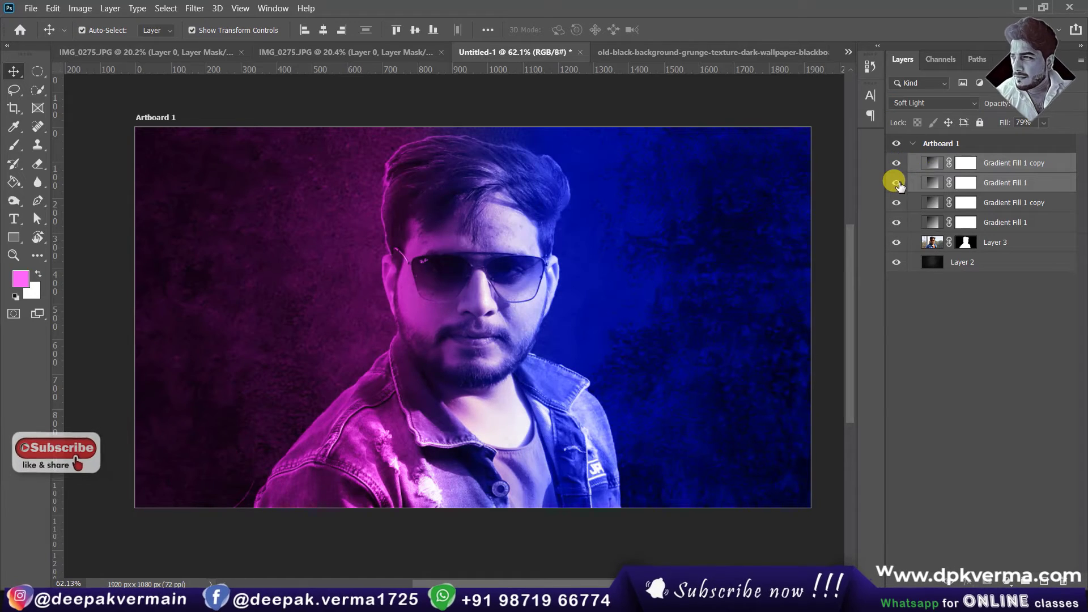
{"action": "left_click", "coordinate": [895, 183]}
{"action": "left_click", "coordinate": [895, 182]}
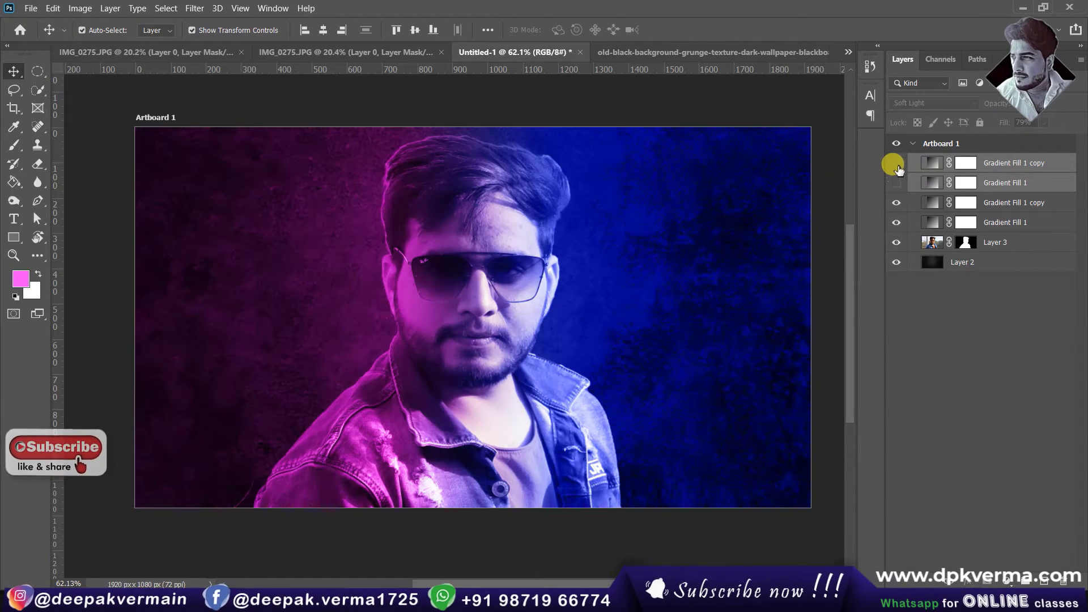
{"action": "left_click", "coordinate": [895, 163]}
{"action": "left_click", "coordinate": [896, 182]}
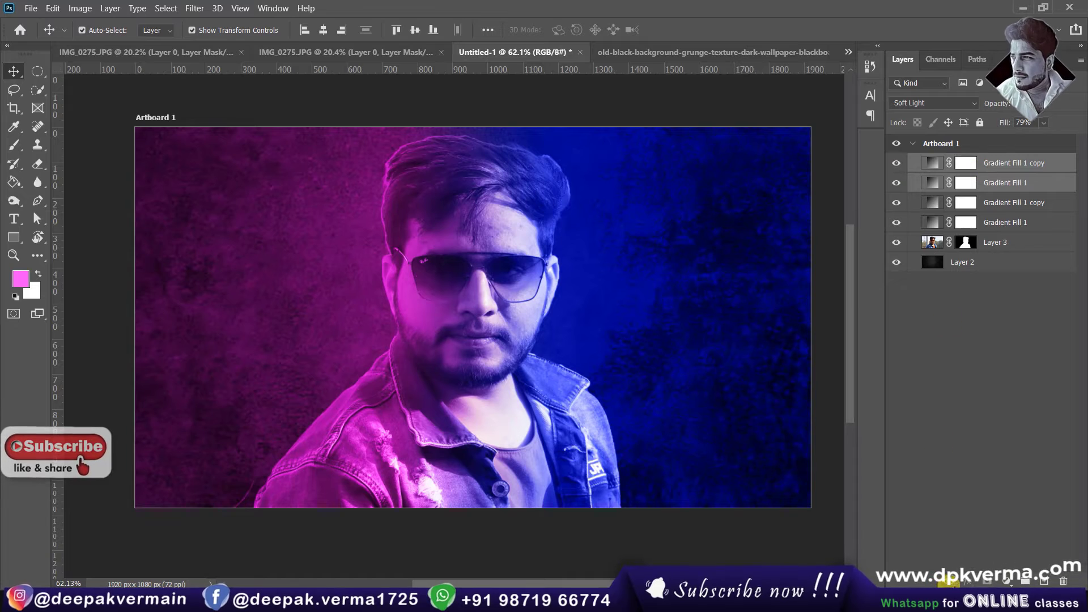
{"action": "left_click", "coordinate": [1005, 584]}
Add a Curves layer with an S-curve: brighter highlights, darker shadows, anchored midtones.
{"action": "left_click", "coordinate": [988, 413]}
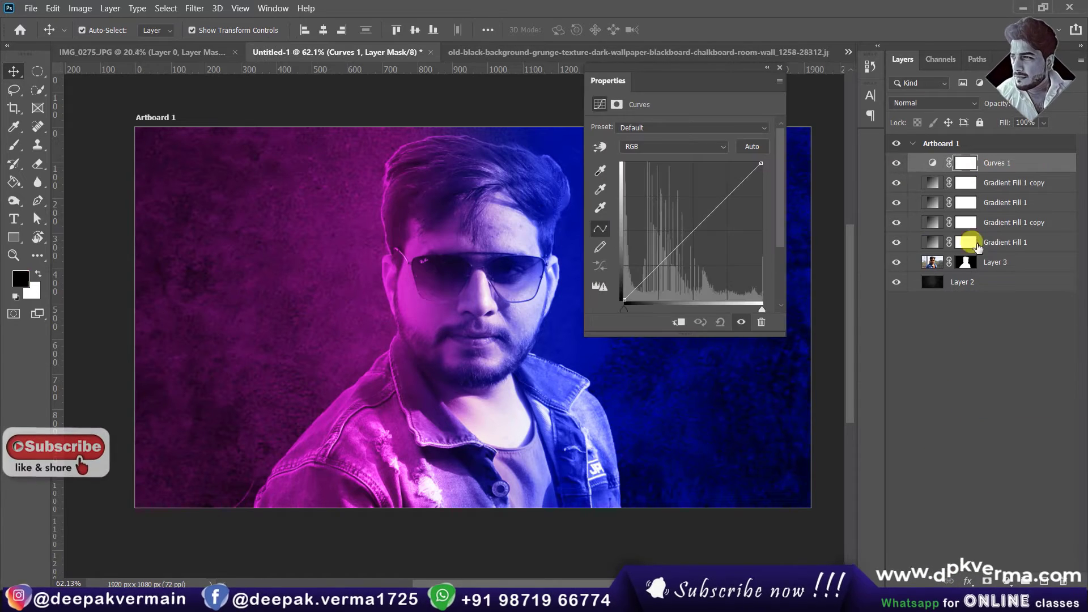
{"action": "left_click_drag", "start_coordinate": [730, 193], "coordinate": [732, 194]}
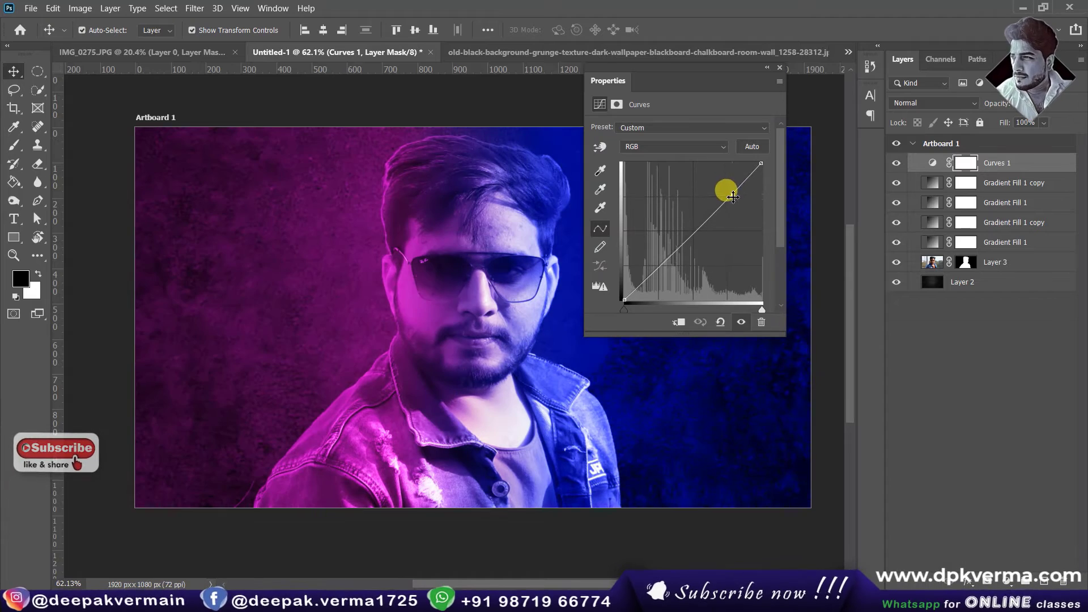
{"action": "left_click_drag", "start_coordinate": [662, 262], "coordinate": [661, 273]}
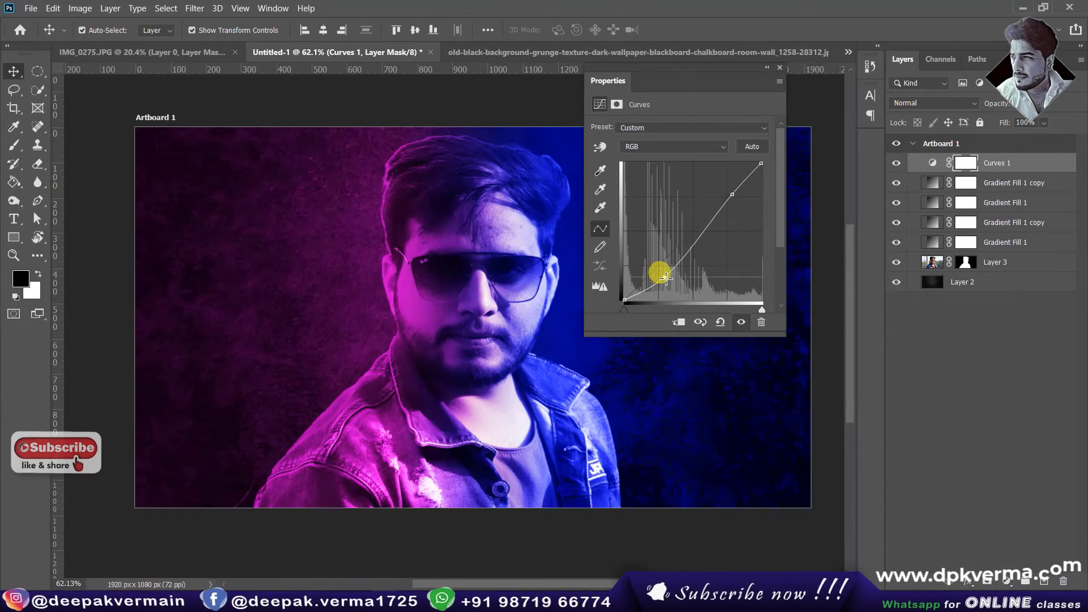
{"action": "left_click", "coordinate": [694, 232]}
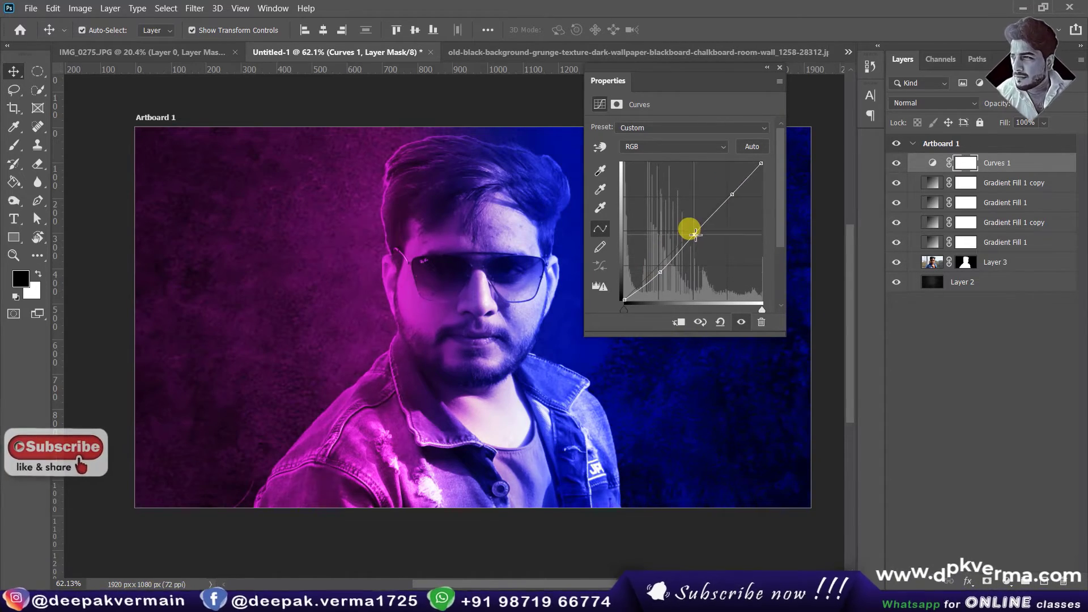
{"action": "left_click", "coordinate": [657, 275]}
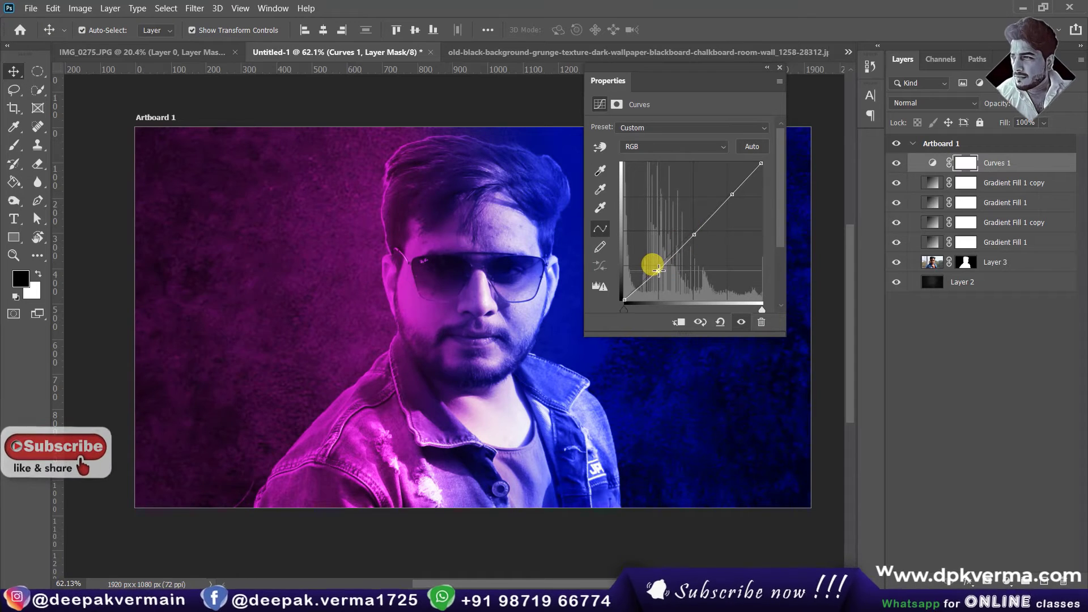
{"action": "left_click", "coordinate": [779, 67]}
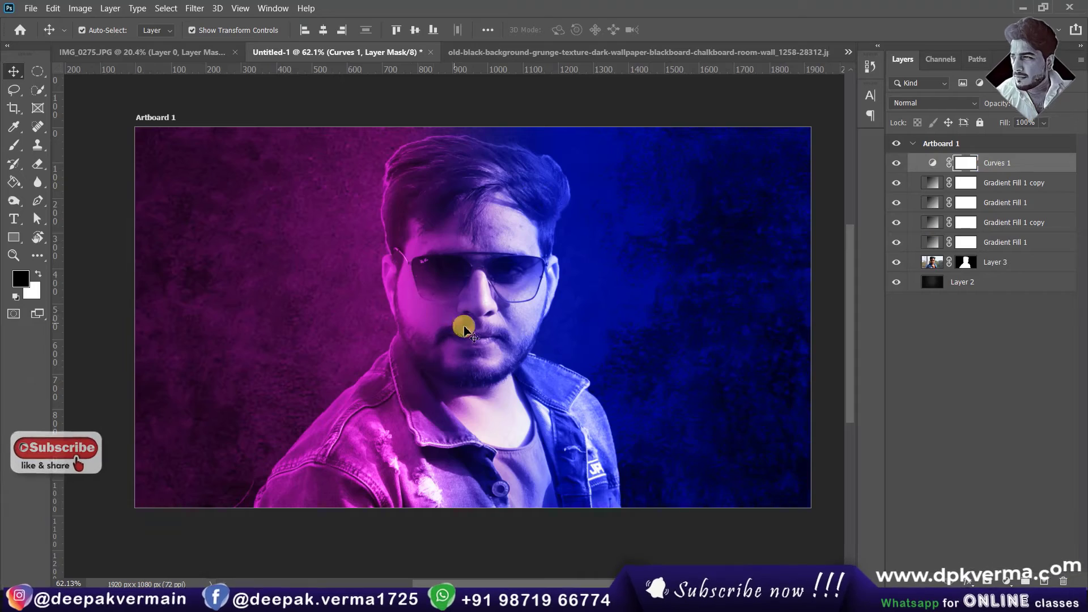
{"action": "scroll", "coordinate": [486, 323], "scroll_direction": "up", "scroll_amount": 2}
{"action": "scroll", "coordinate": [485, 316], "scroll_direction": "up", "scroll_amount": 2}
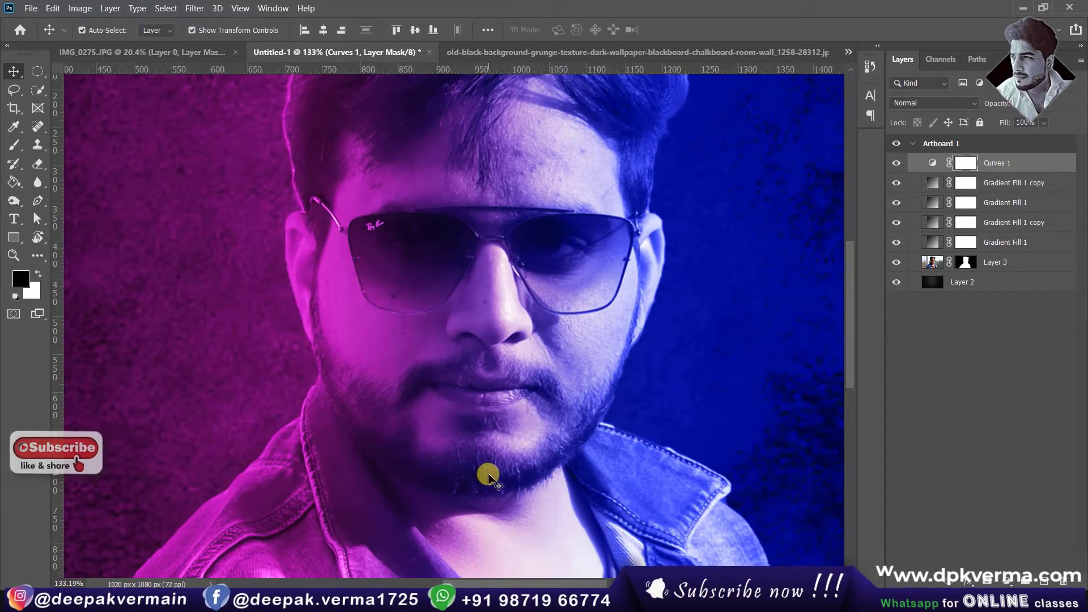
{"action": "scroll", "coordinate": [486, 472], "scroll_direction": "down", "scroll_amount": 2}
{"action": "scroll", "coordinate": [485, 472], "scroll_direction": "down", "scroll_amount": 1}
{"action": "scroll", "coordinate": [486, 470], "scroll_direction": "down", "scroll_amount": 1}
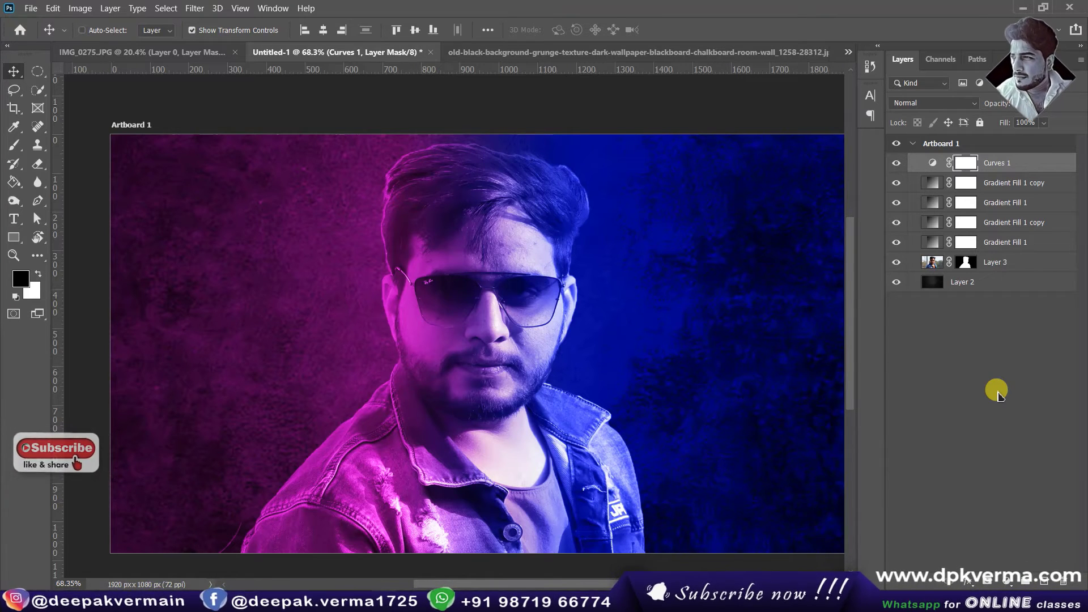
Stamp all visible layers into a merged top layer and verify it by toggling visibility.
{"action": "key", "text": "ctrl+alt+shift+e"}
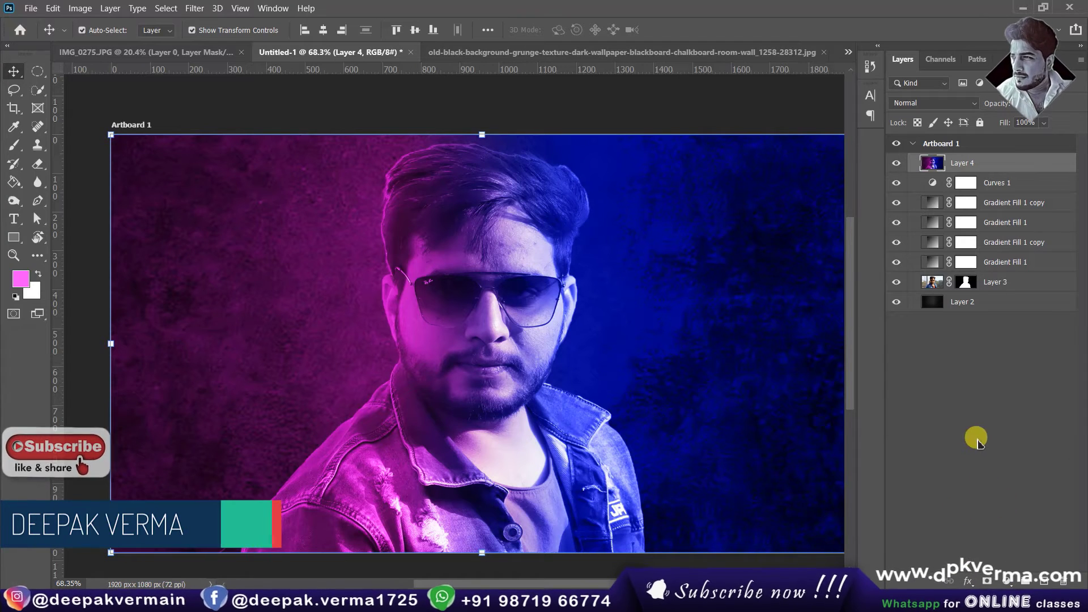
{"action": "left_click", "coordinate": [896, 164], "text": "alt"}
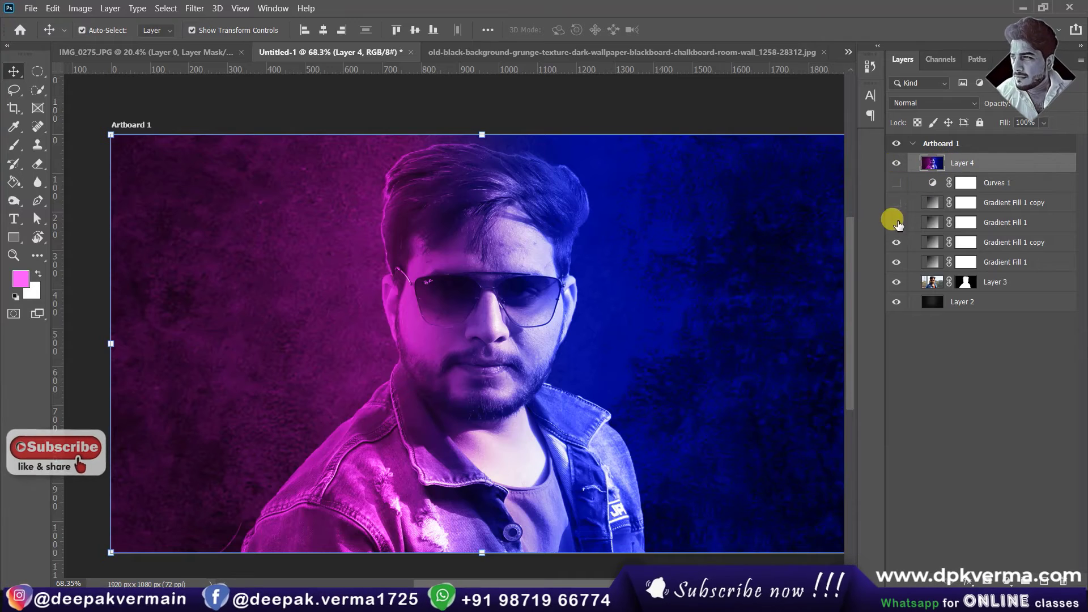
{"action": "left_click", "coordinate": [896, 163]}
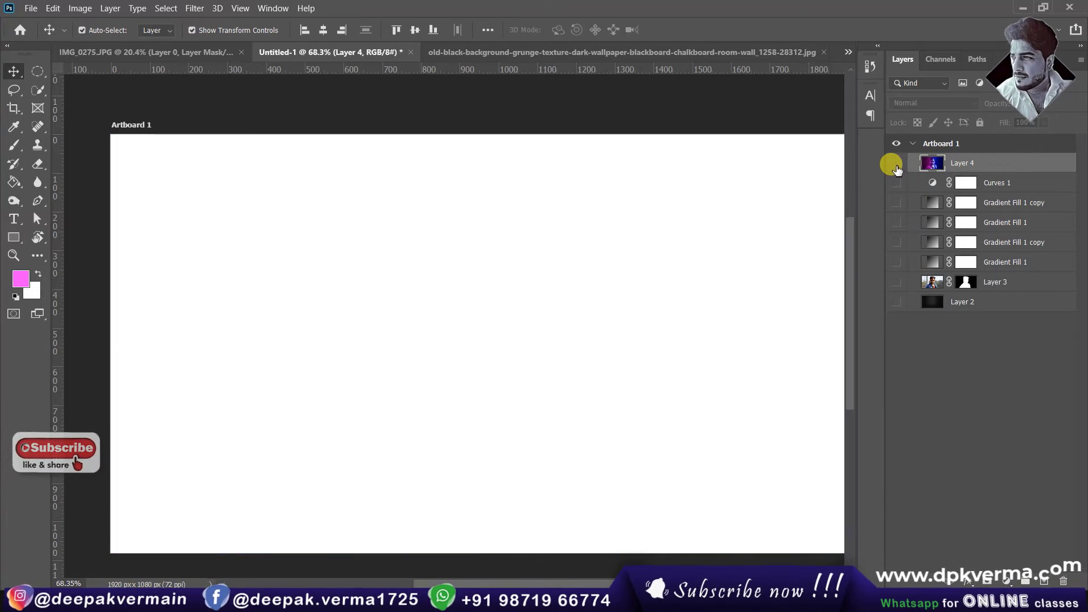
{"action": "left_click_drag", "start_coordinate": [895, 182], "coordinate": [896, 301]}
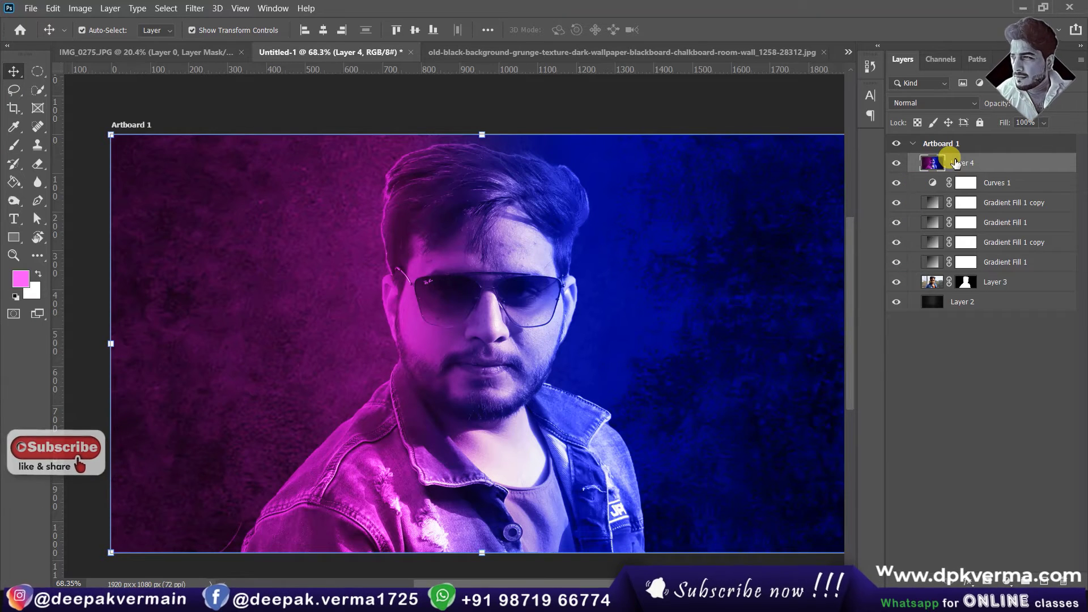
{"action": "key", "text": "ctrl"}
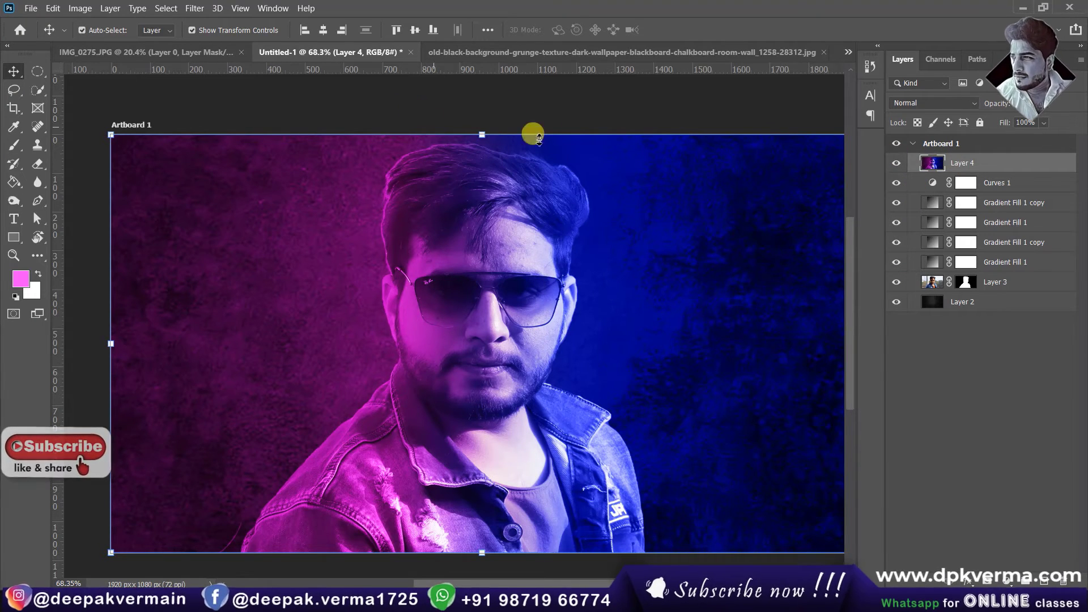
Apply a High Pass filter with a 2.6-pixel radius to the merged layer.
{"action": "left_click", "coordinate": [195, 8]}
{"action": "mouse_move", "coordinate": [206, 275]}
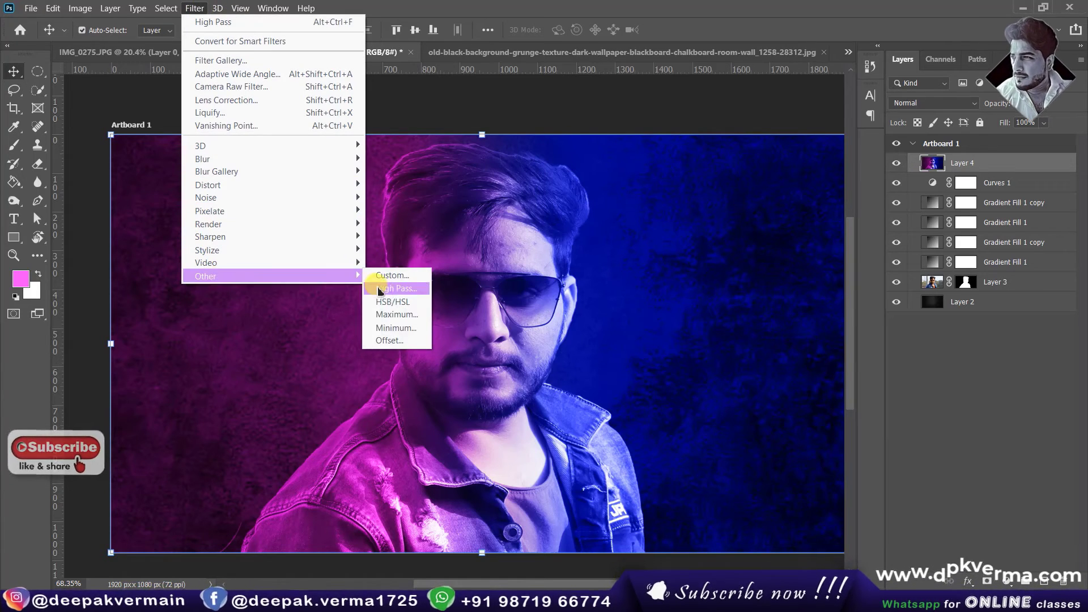
{"action": "left_click", "coordinate": [385, 289]}
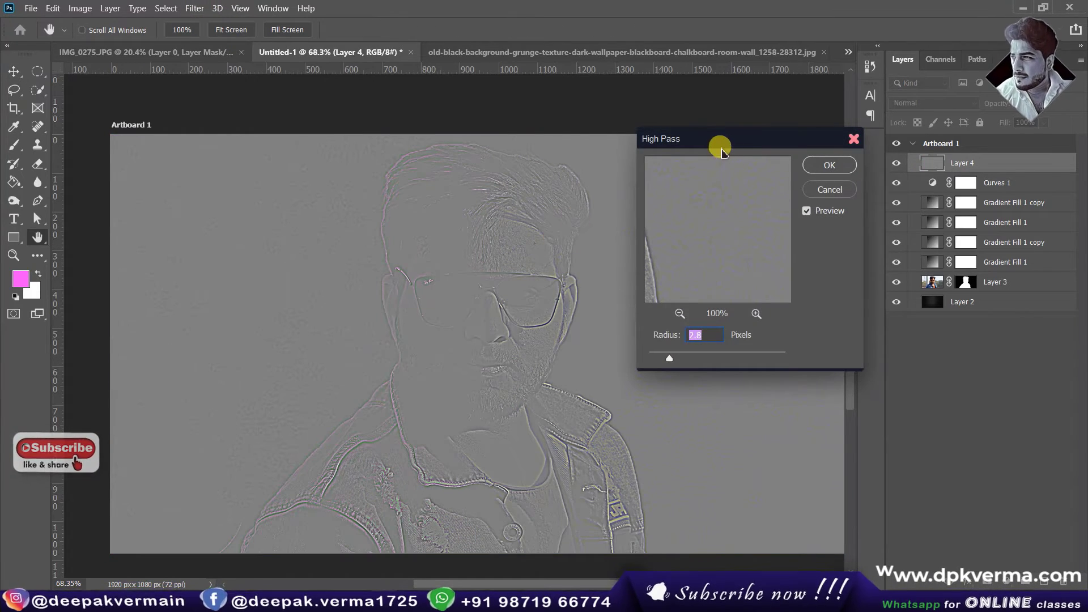
{"action": "left_click_drag", "start_coordinate": [721, 148], "coordinate": [716, 148]}
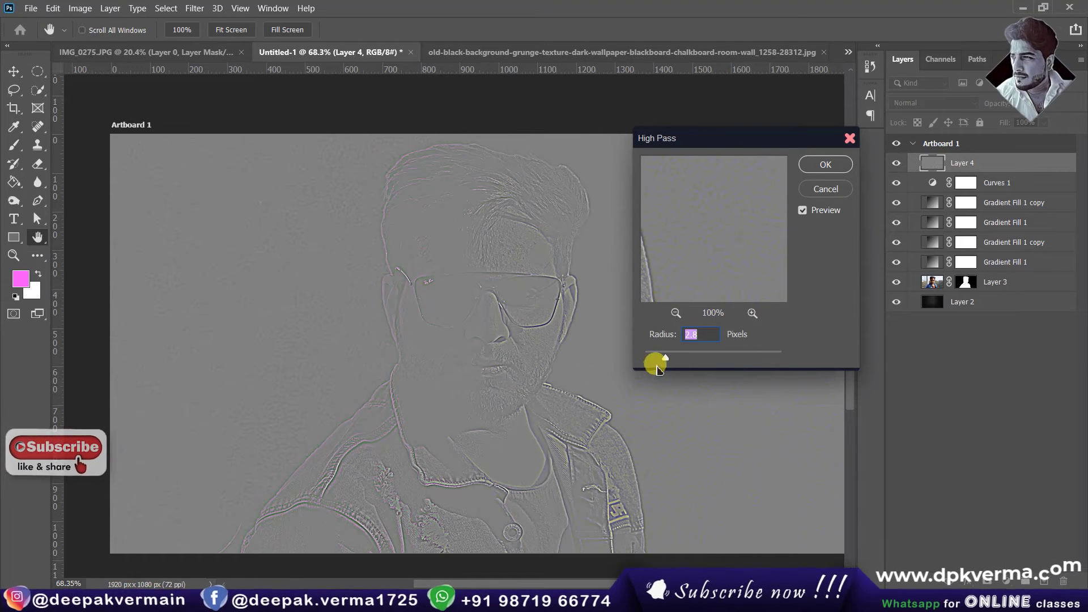
{"action": "left_click_drag", "start_coordinate": [661, 357], "coordinate": [664, 357]}
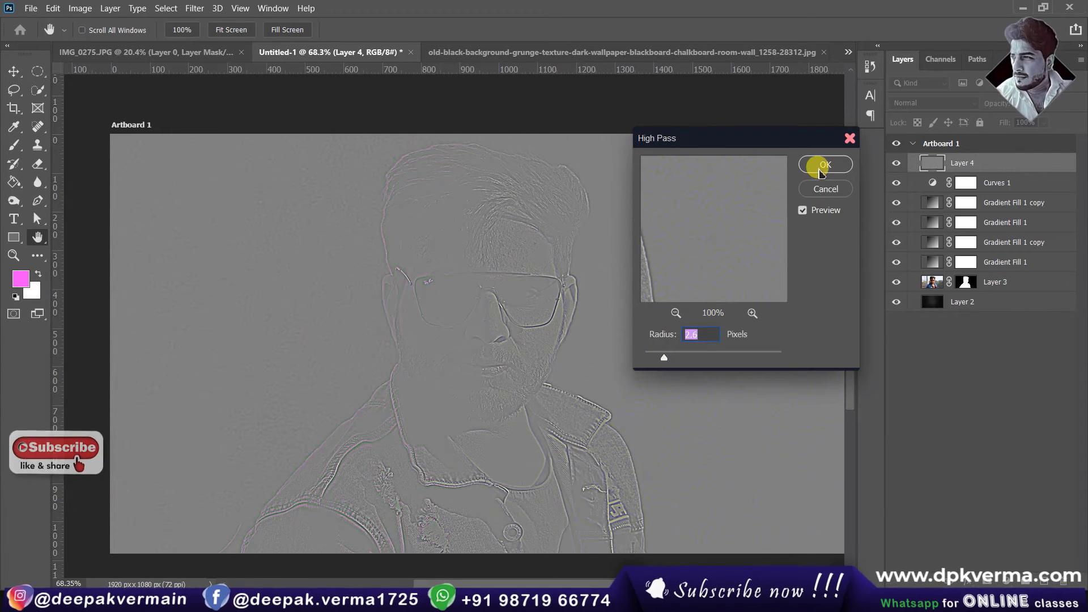
{"action": "left_click", "coordinate": [823, 165]}
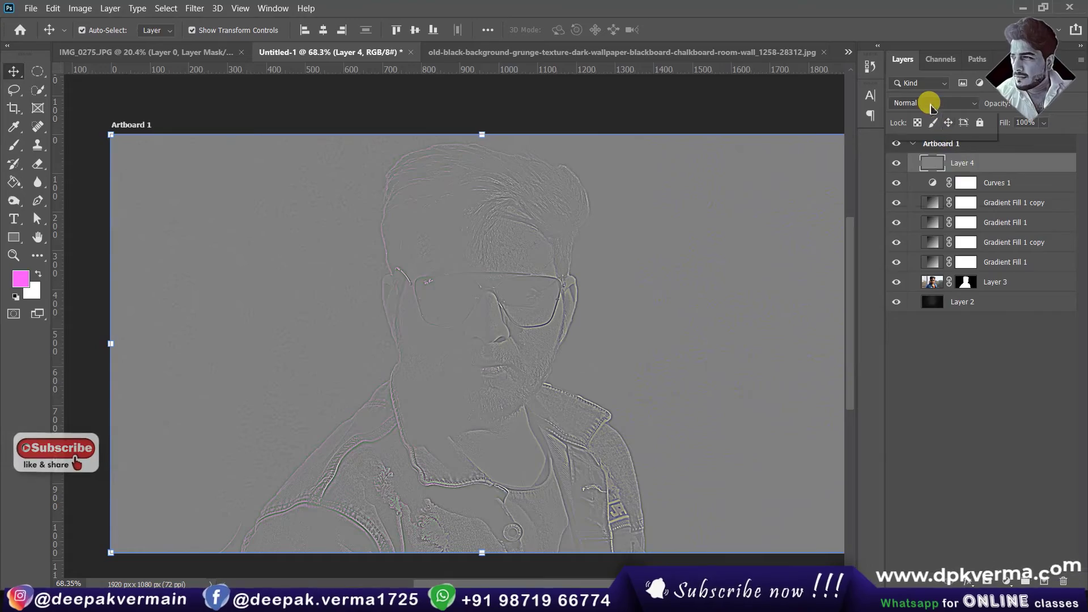
{"action": "left_click", "coordinate": [932, 104]}
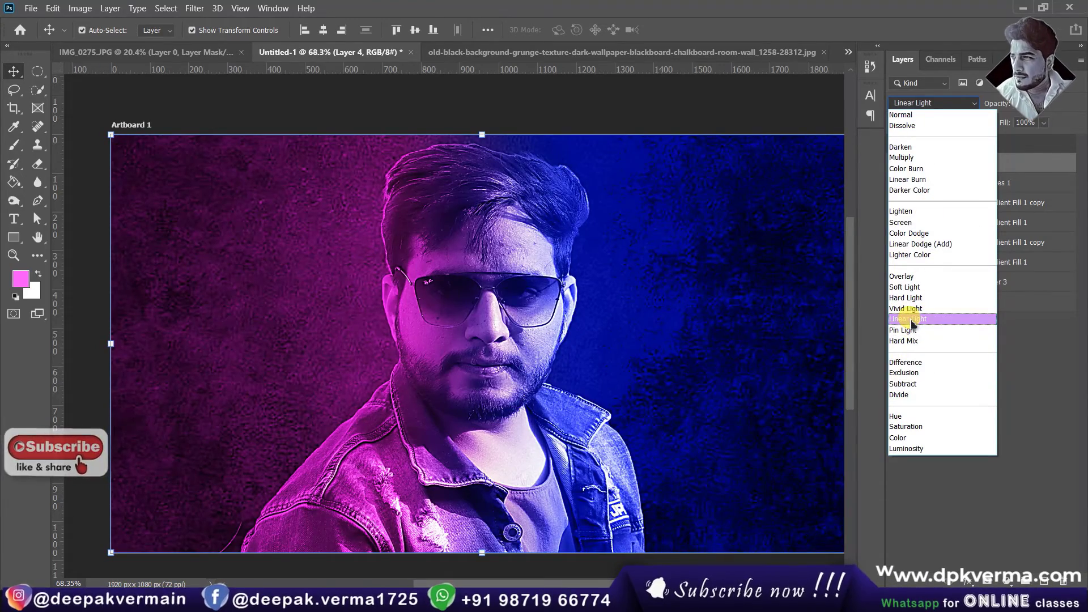
{"action": "left_click", "coordinate": [912, 320]}
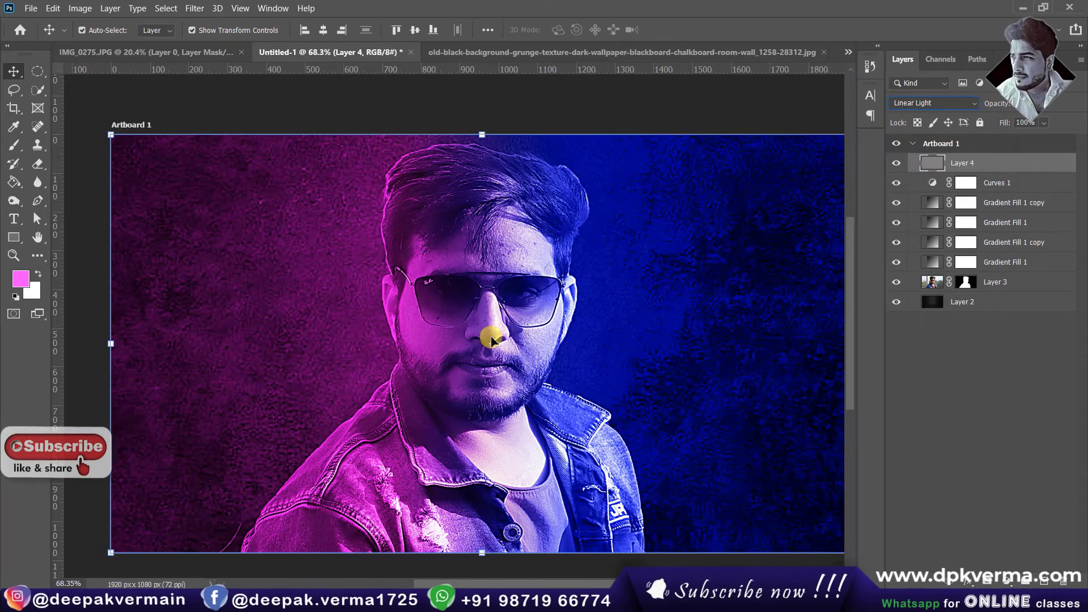
{"action": "left_click", "coordinate": [896, 163]}
{"action": "left_click", "coordinate": [896, 164]}
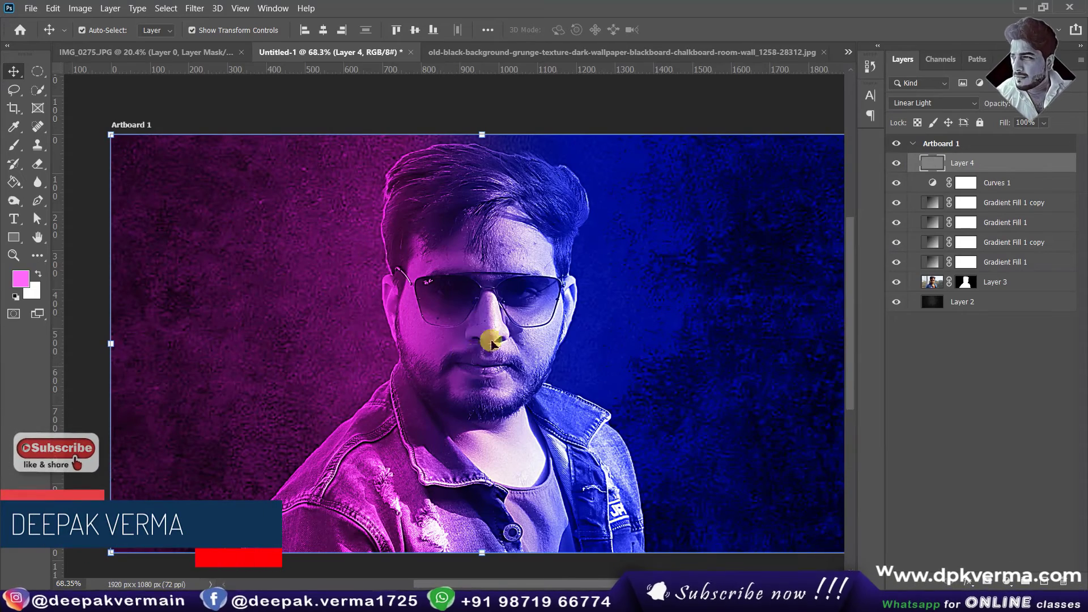
{"action": "key", "text": "ctrl+z"}
Undo the High Pass and reapply it with a gentler 1.1-pixel radius.
{"action": "key", "text": "ctrl+z"}
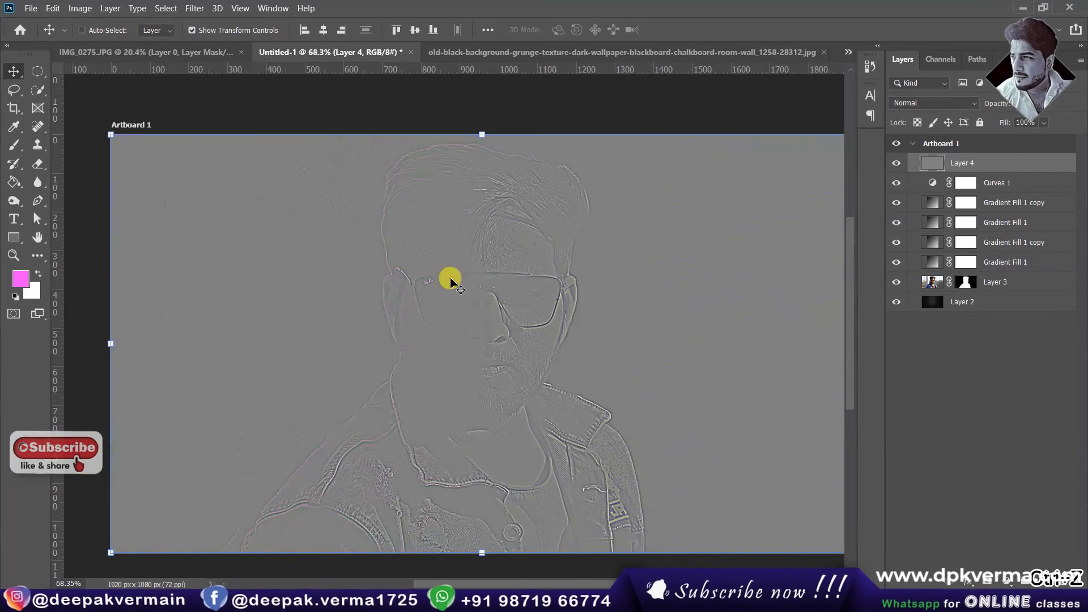
{"action": "key", "text": "ctrl+z"}
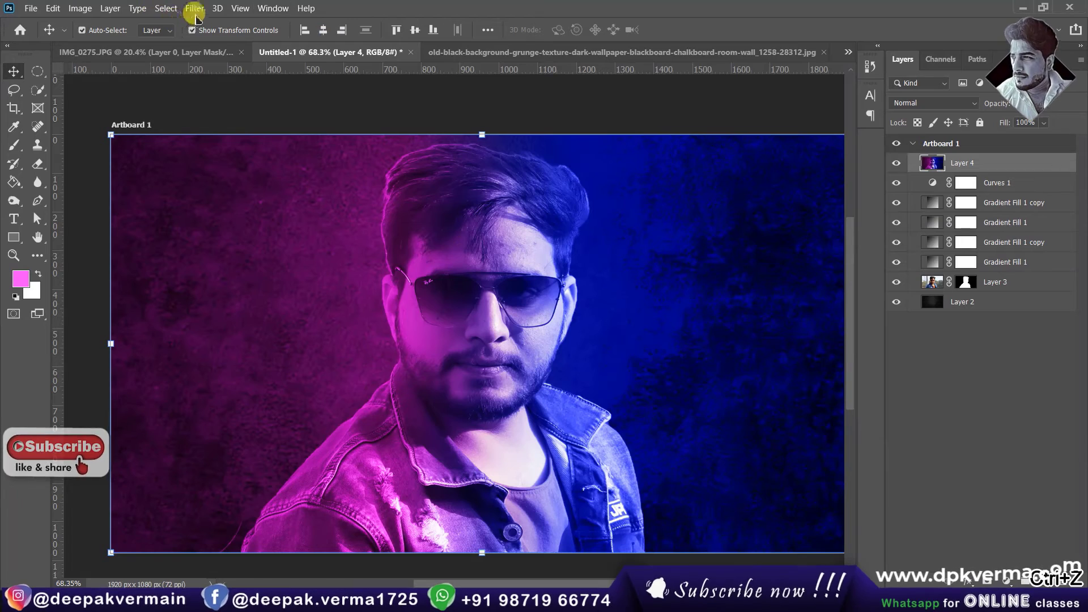
{"action": "left_click", "coordinate": [205, 9]}
{"action": "mouse_move", "coordinate": [206, 275]}
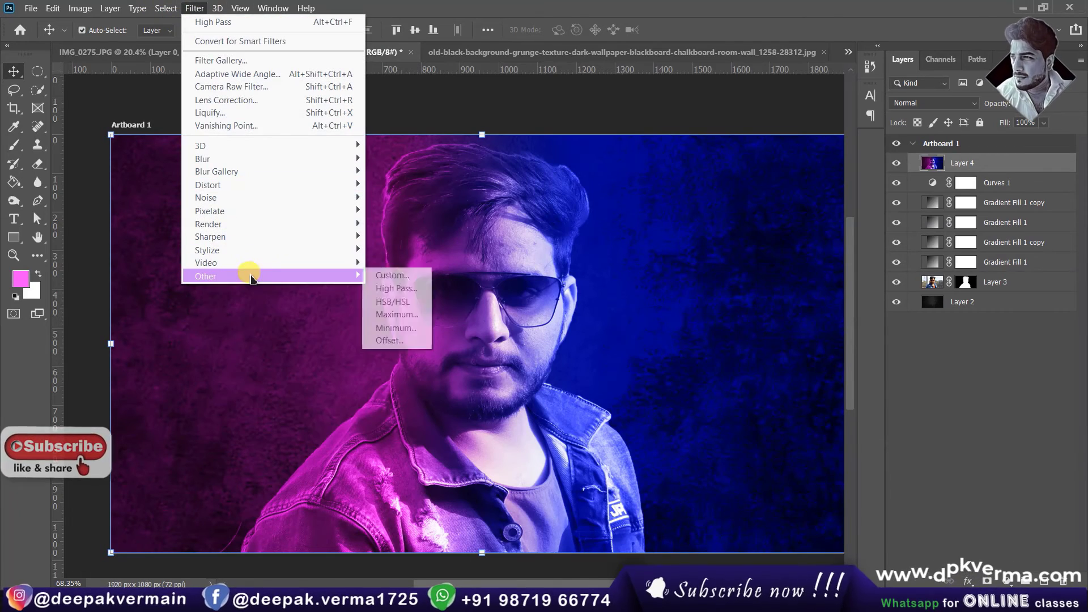
{"action": "left_click", "coordinate": [384, 289]}
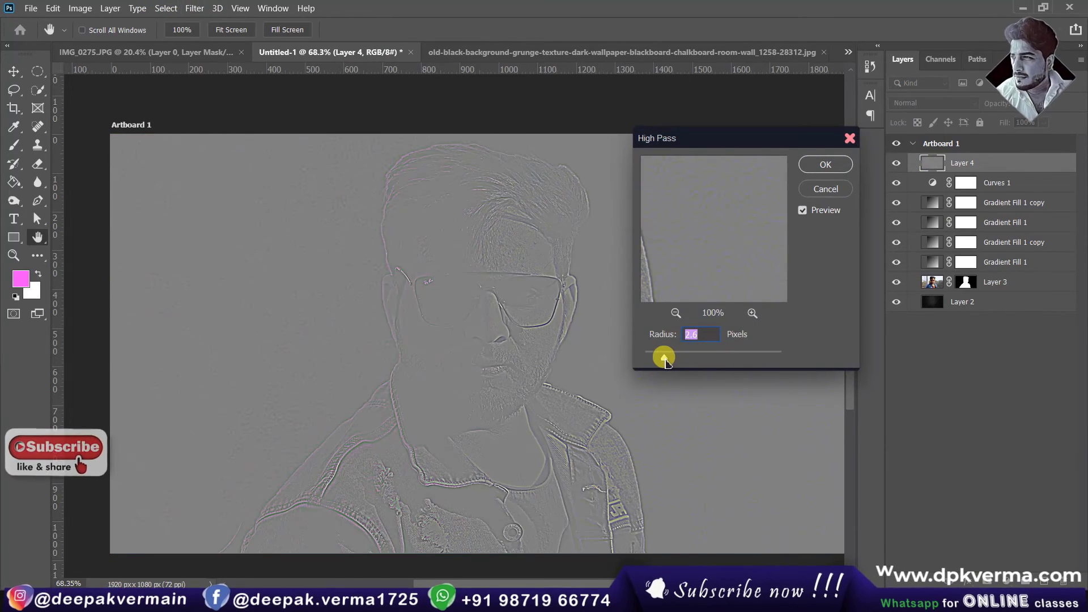
{"action": "left_click_drag", "start_coordinate": [664, 360], "coordinate": [653, 360]}
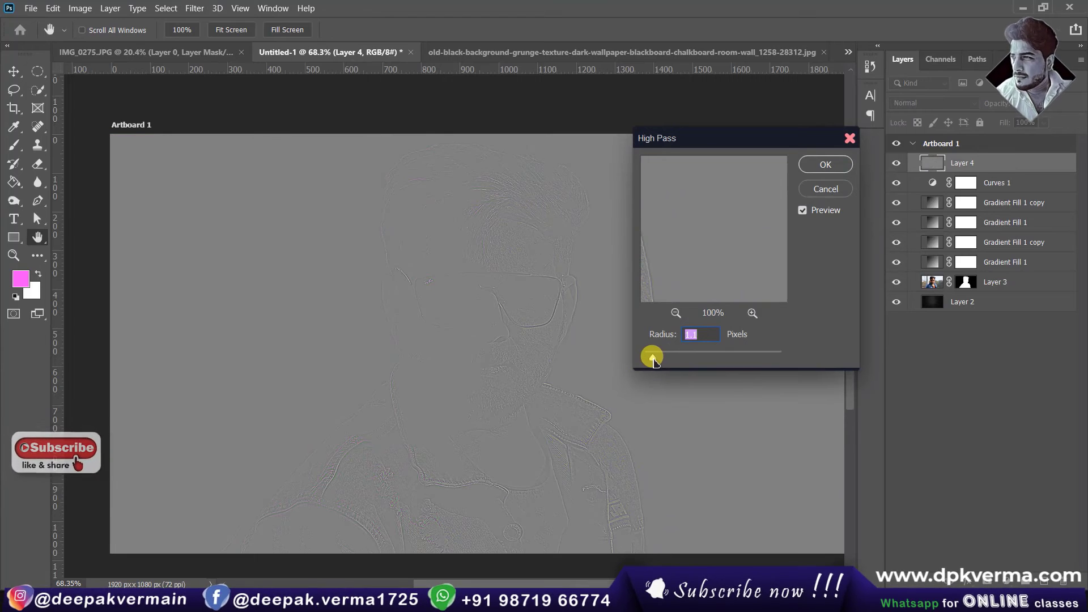
{"action": "left_click_drag", "start_coordinate": [653, 362], "coordinate": [655, 361]}
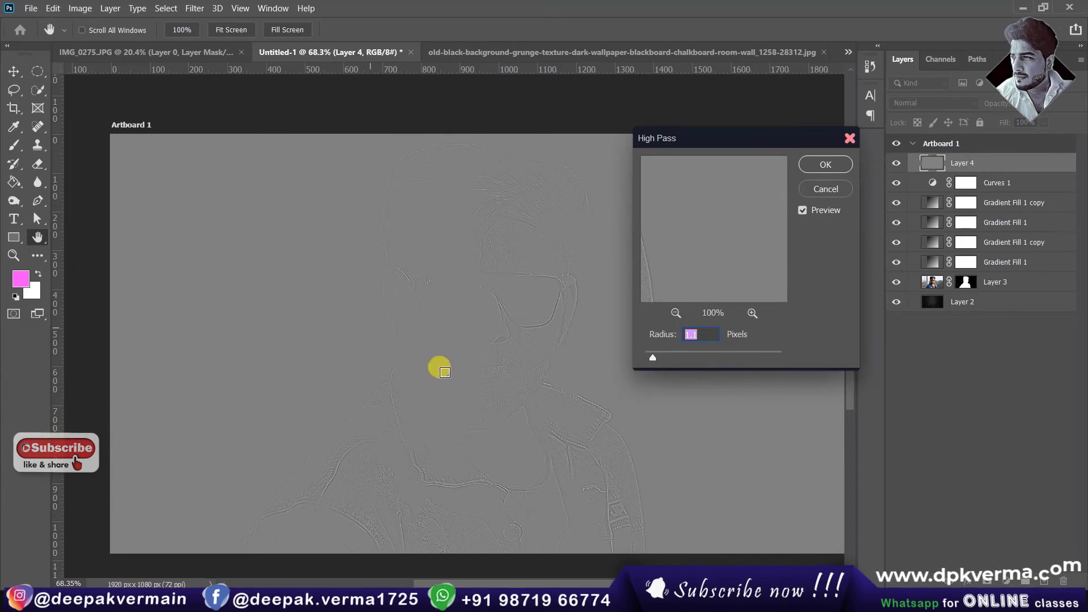
{"action": "left_click", "coordinate": [814, 165]}
Blend the High Pass layer in Linear Light and toggle it to compare sharpening.
{"action": "key", "text": "v"}
{"action": "left_click", "coordinate": [932, 102]}
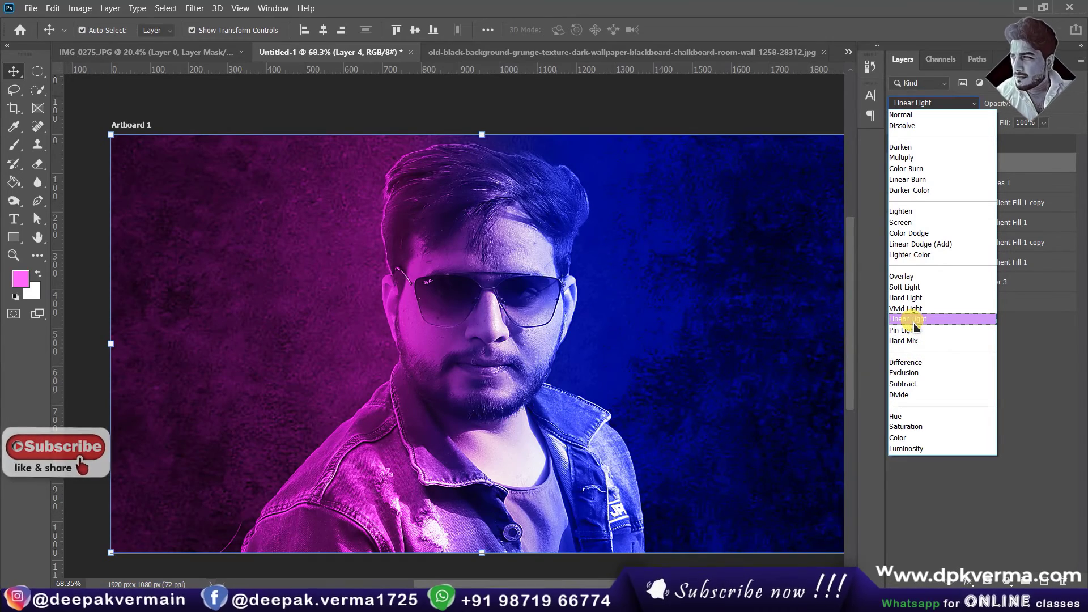
{"action": "left_click", "coordinate": [915, 320]}
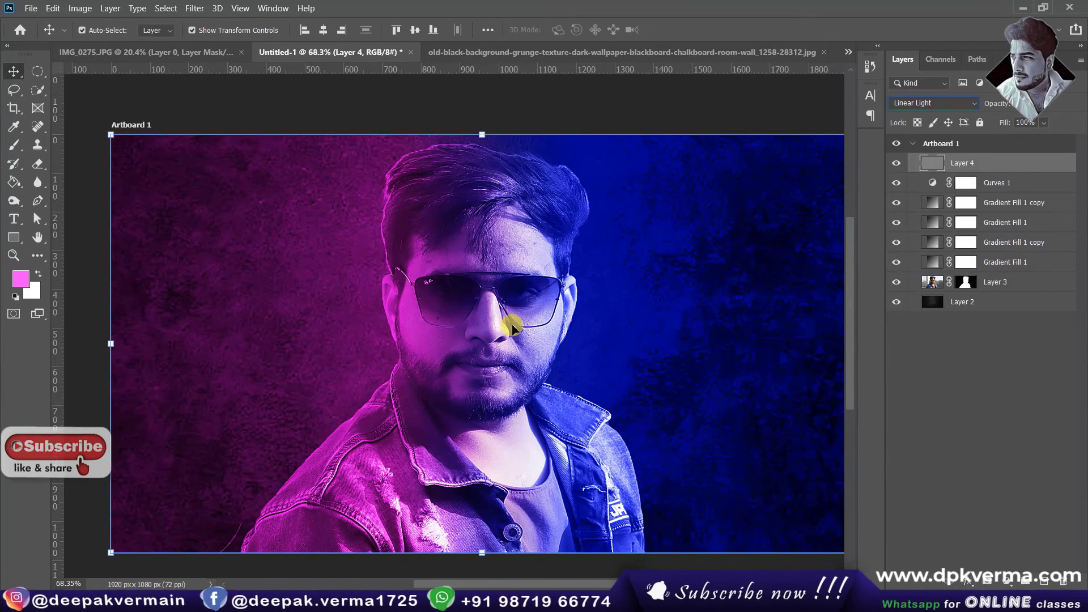
{"action": "scroll", "coordinate": [503, 434], "scroll_direction": "up", "scroll_amount": 1}
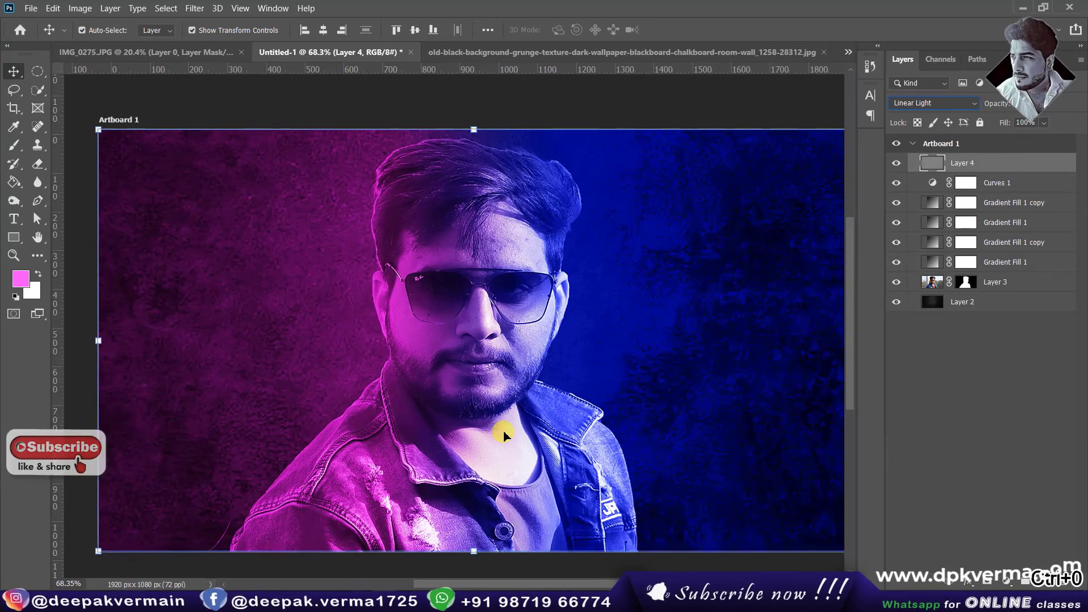
{"action": "left_click", "coordinate": [896, 163]}
{"action": "left_click", "coordinate": [896, 164]}
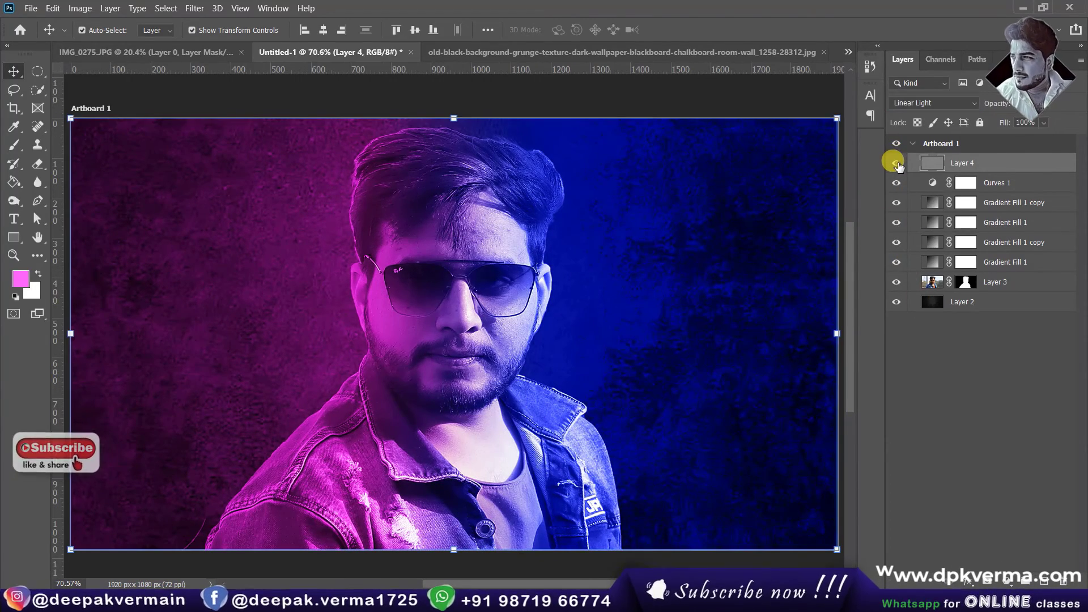